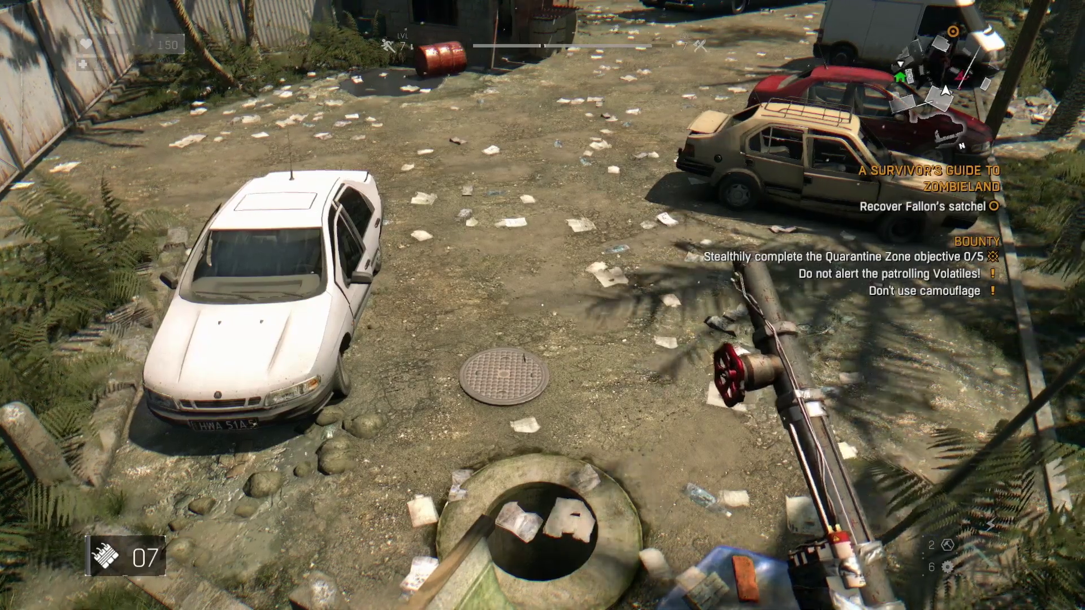
Switch the equipped throwable from firecrackers to throwing stars using the equipment wheel
{"action": "key", "text": "Tab"}
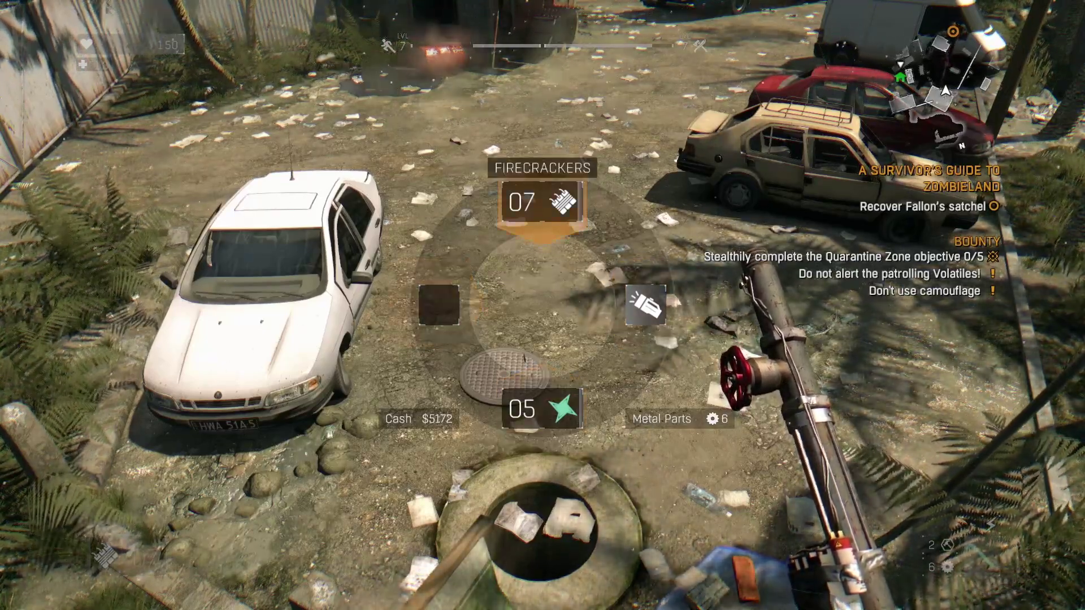
{"action": "key", "text": "q"}
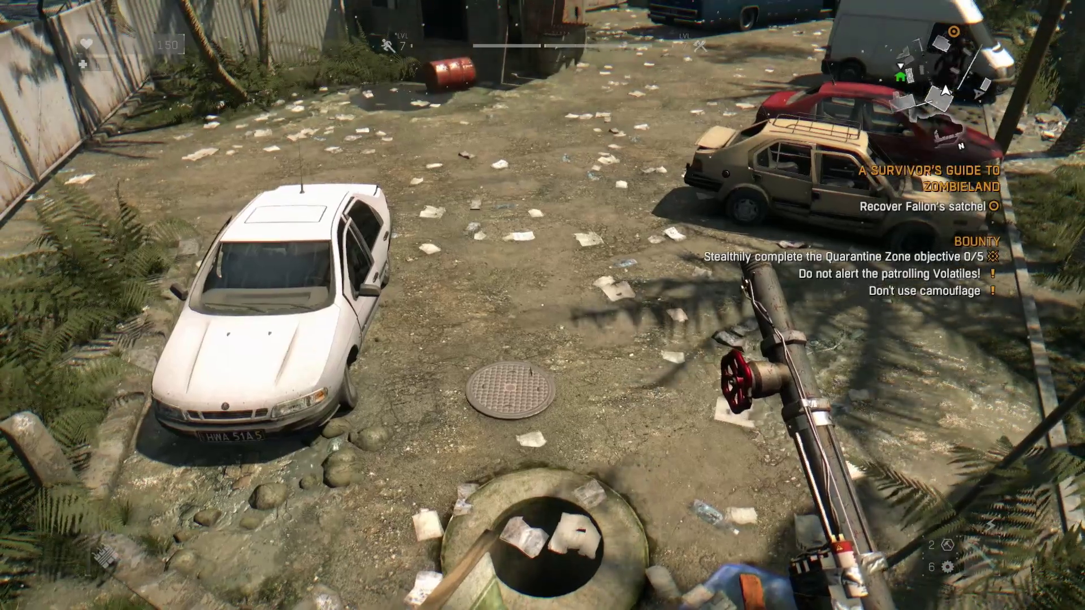
{"action": "key", "text": "g"}
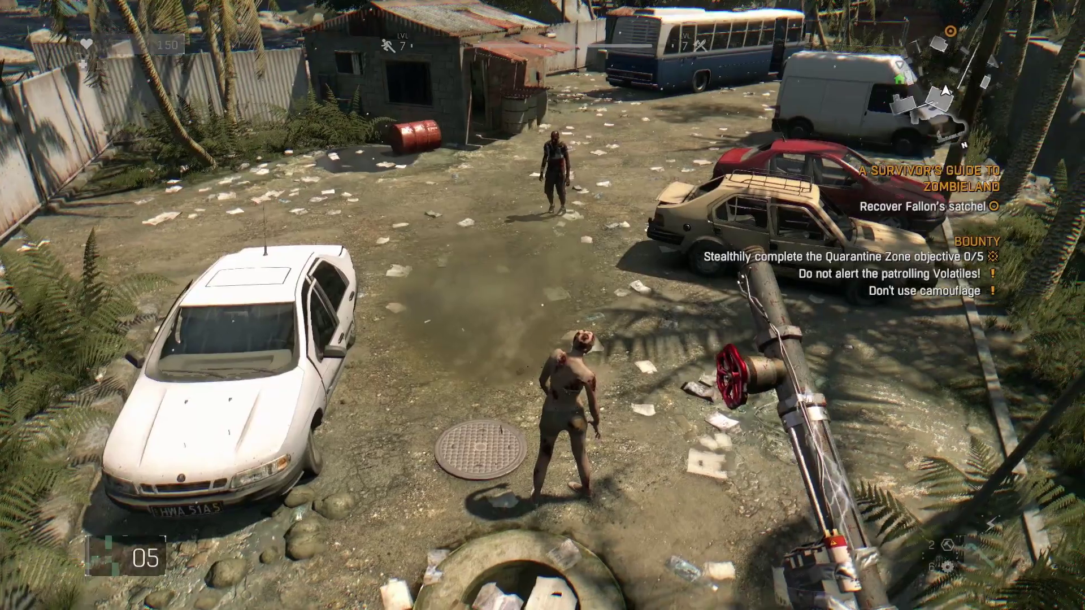
{"action": "middle_click", "coordinate": [542, 306]}
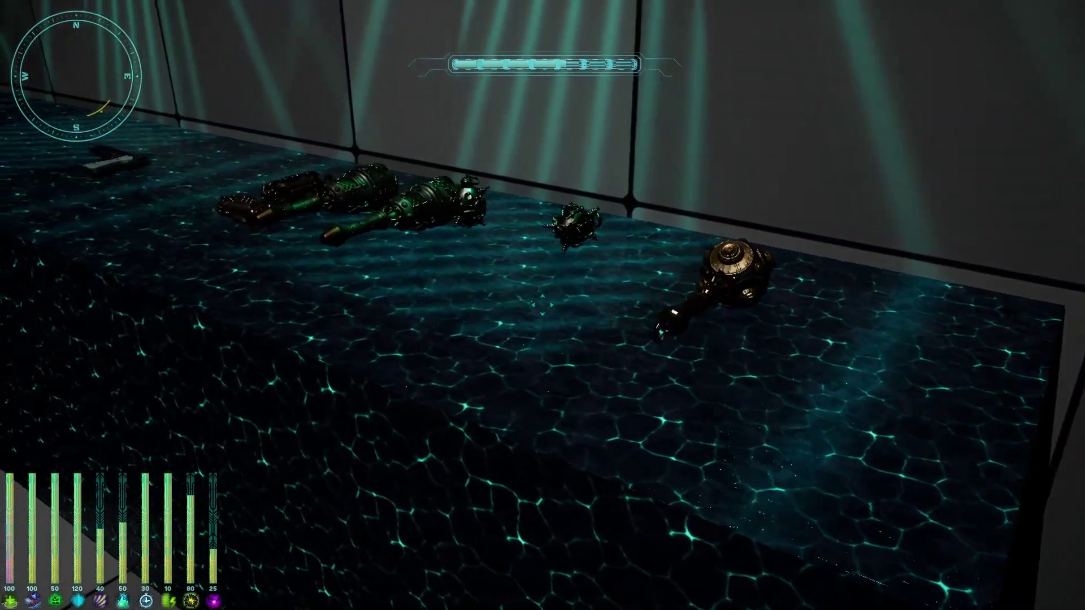
Pick up the throwable weapons and hand tools lying on the counters
{"action": "key", "text": "c"}
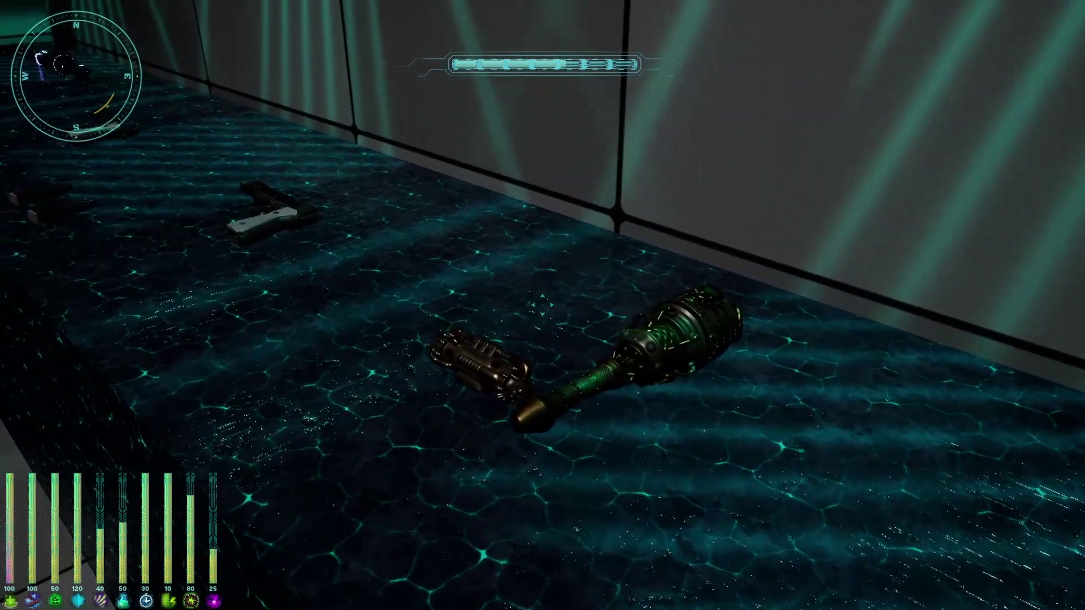
{"action": "key", "text": "c"}
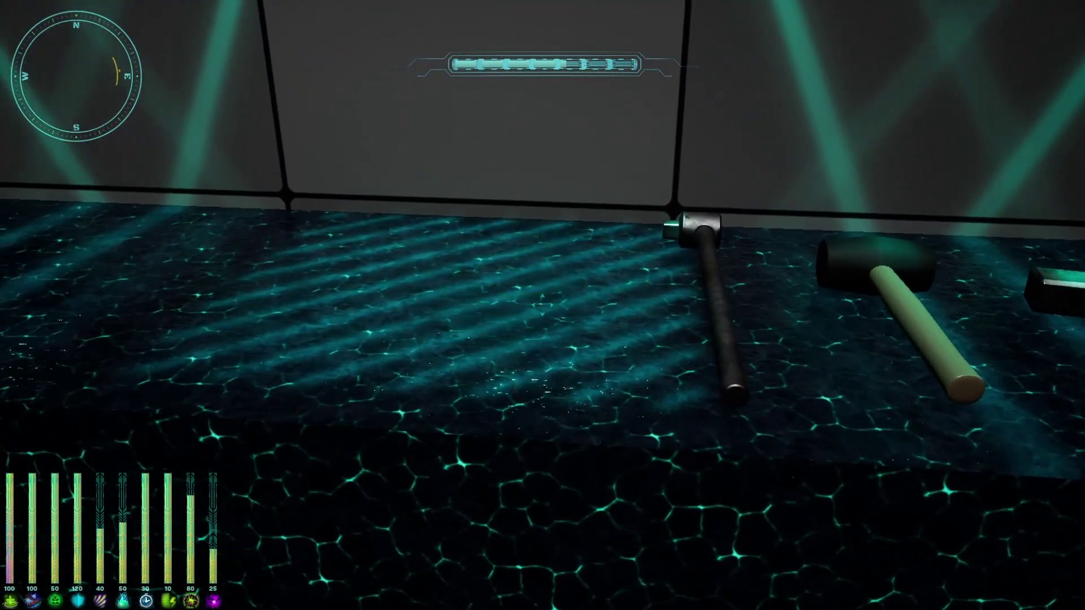
{"action": "key", "text": "d"}
{"action": "key", "text": "c"}
{"action": "key", "text": "c"}
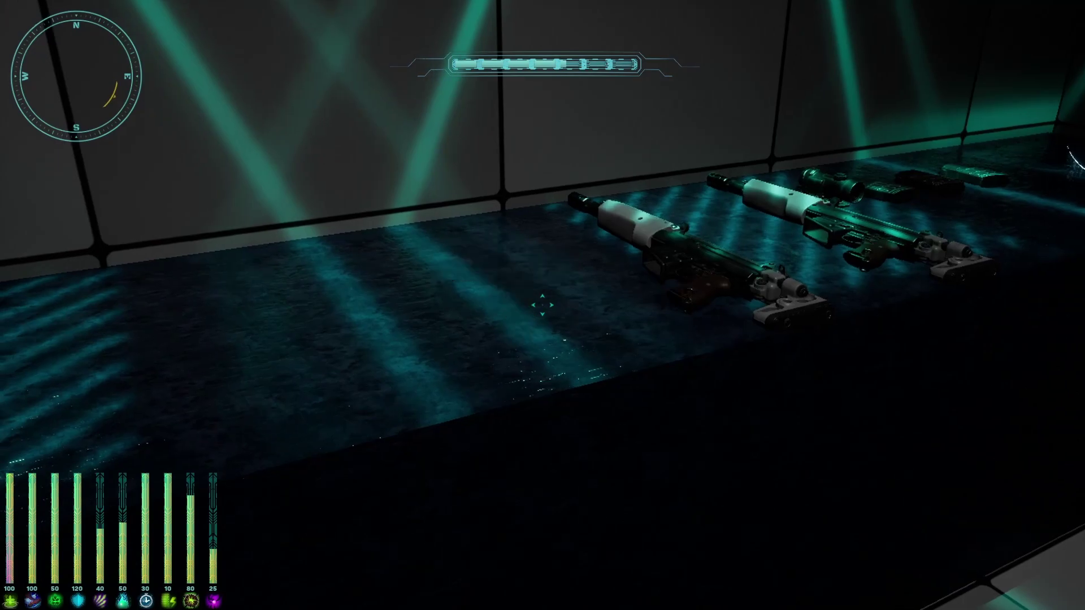
Pick up an automatic rifle, the scope, rifle magazines and a plasma sword from the counter
{"action": "key", "text": "w"}
{"action": "key", "text": "c"}
{"action": "key", "text": "d"}
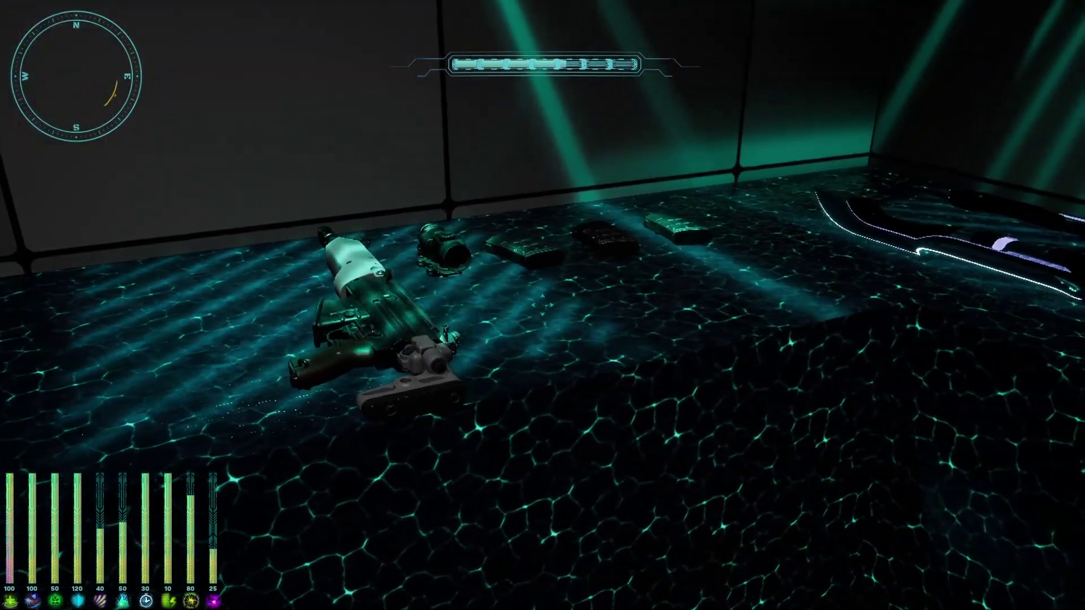
{"action": "key", "text": "w"}
{"action": "key", "text": "c"}
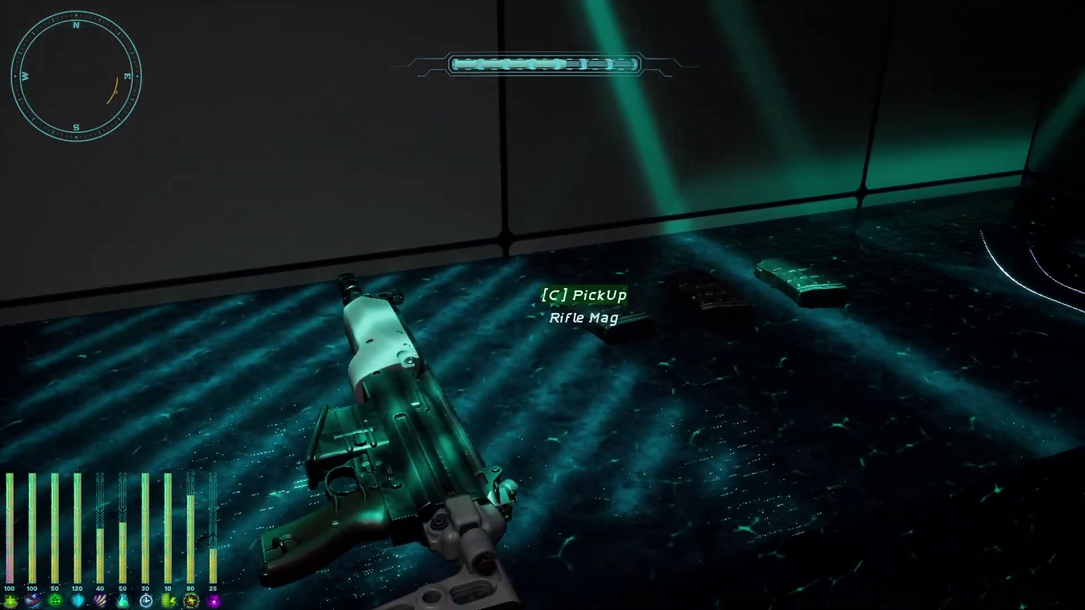
{"action": "key", "text": "c"}
{"action": "key", "text": "c"}
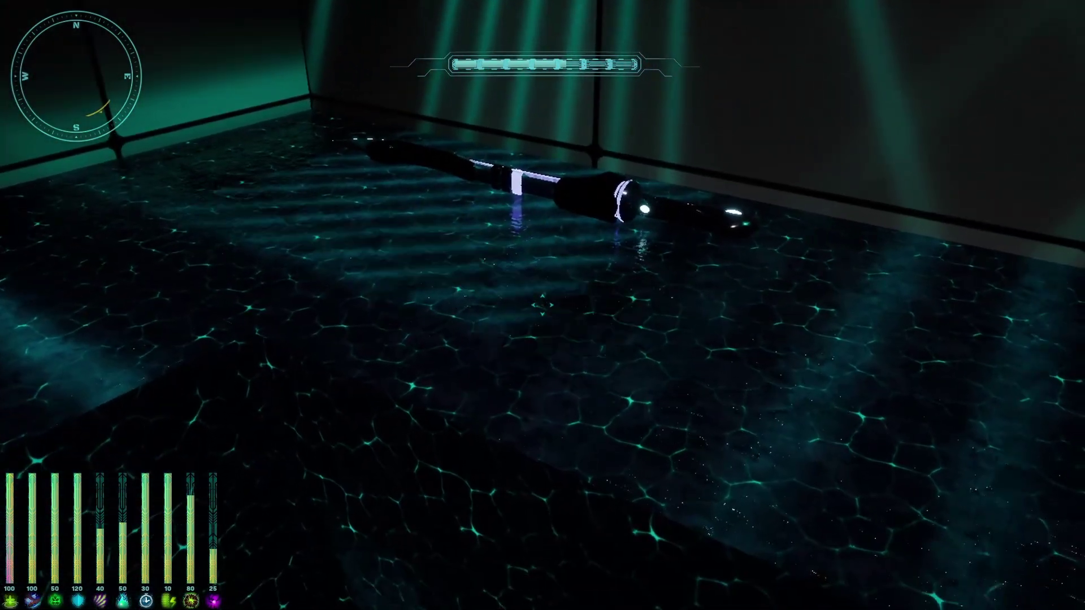
Pick up a pistol and a pistol magazine from the adjoining counter, and back away from it
{"action": "key", "text": "d"}
{"action": "key", "text": "w"}
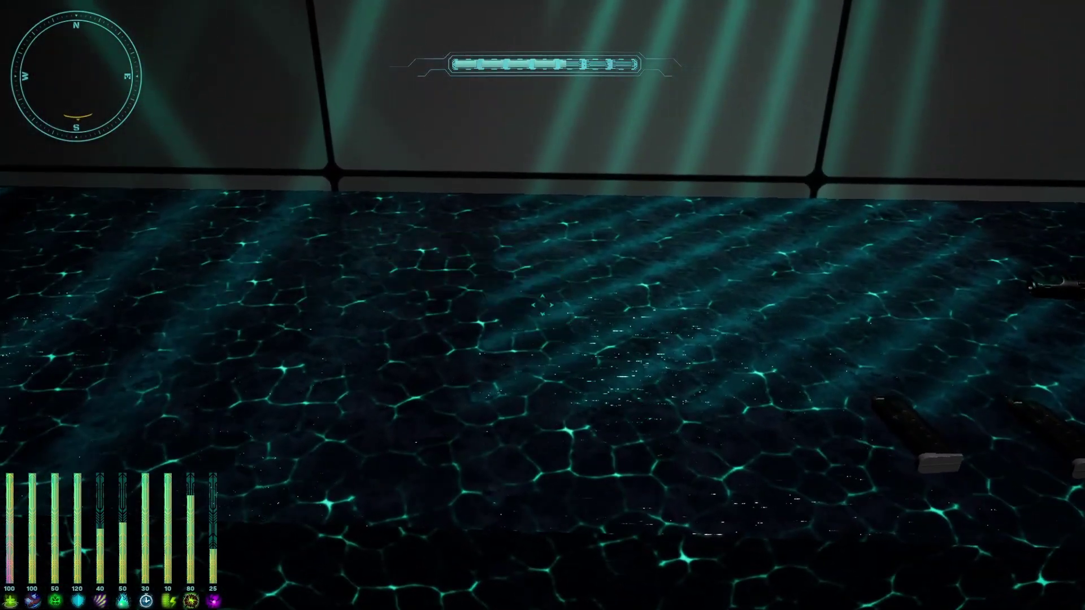
{"action": "key", "text": "c"}
{"action": "key", "text": "d"}
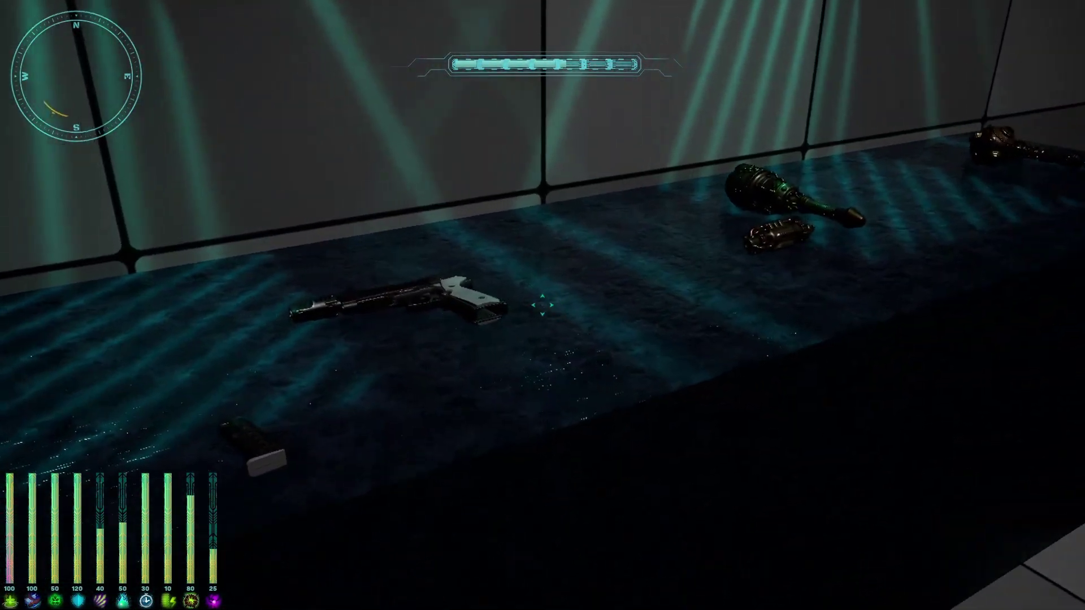
{"action": "key", "text": "s"}
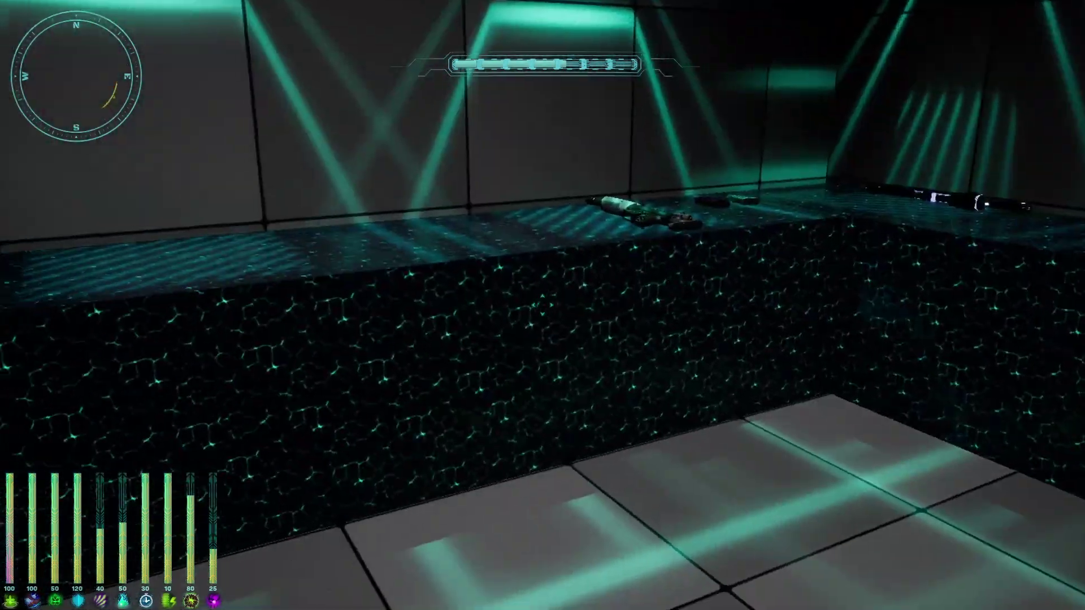
Open the inventory and review the Weapons, Throwables, Tools and Food categories
{"action": "key", "text": "i"}
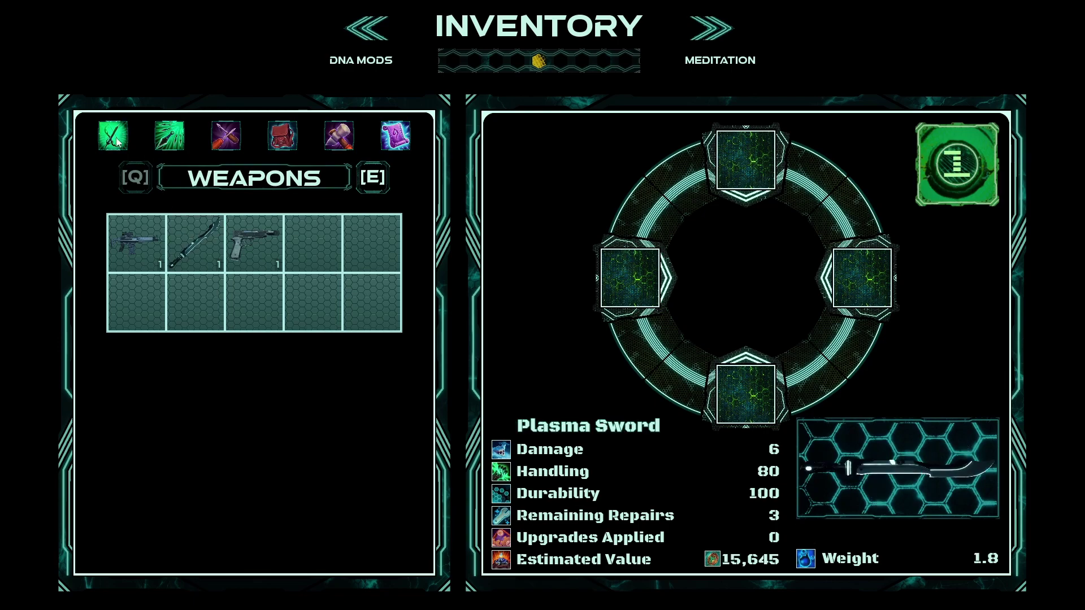
{"action": "left_click", "coordinate": [170, 137]}
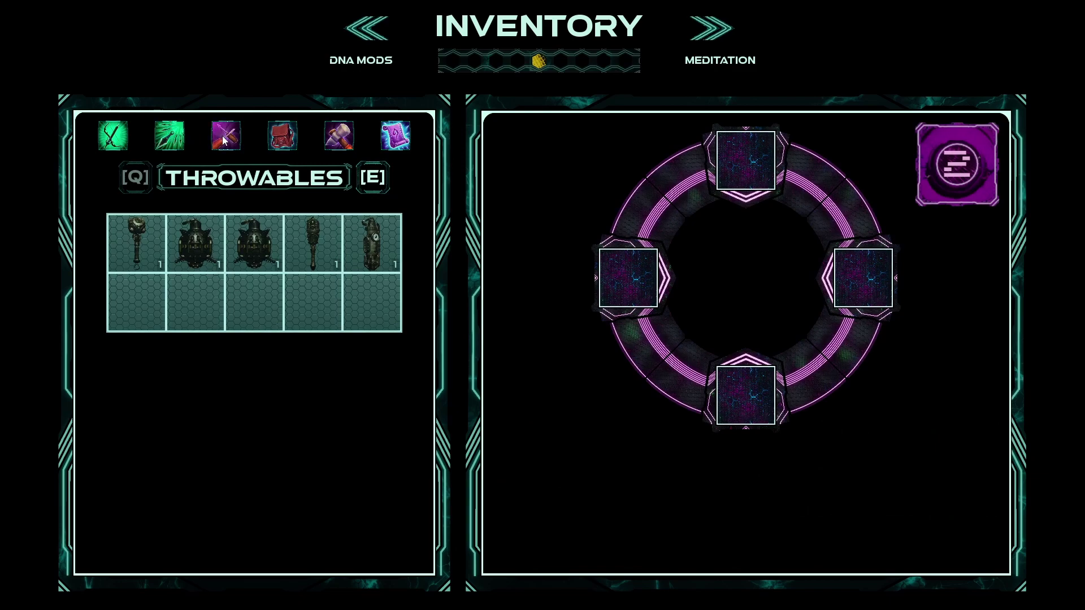
{"action": "left_click", "coordinate": [225, 140]}
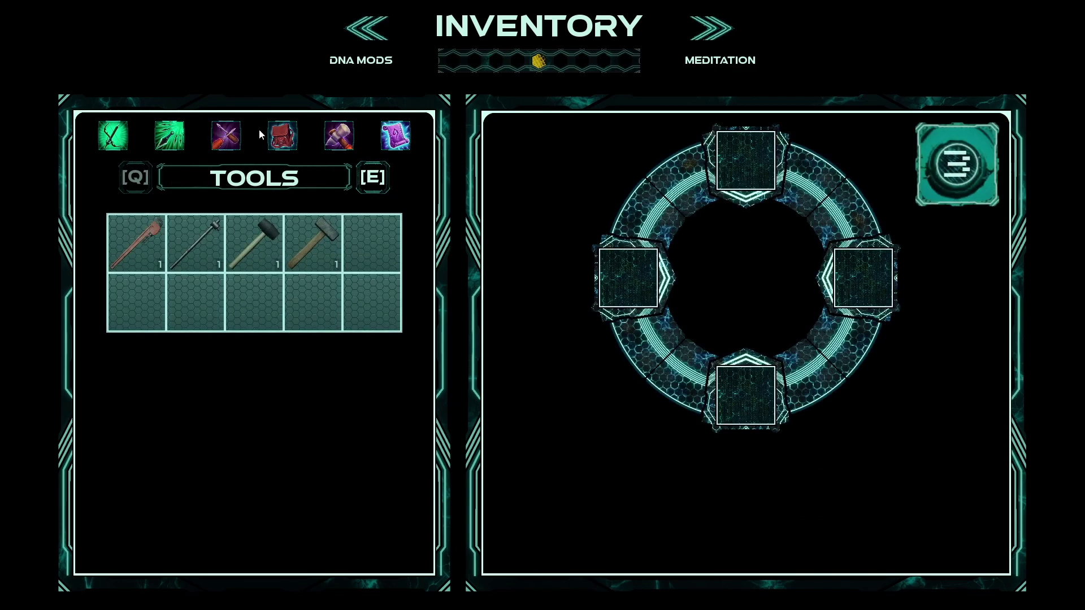
{"action": "left_click", "coordinate": [282, 134]}
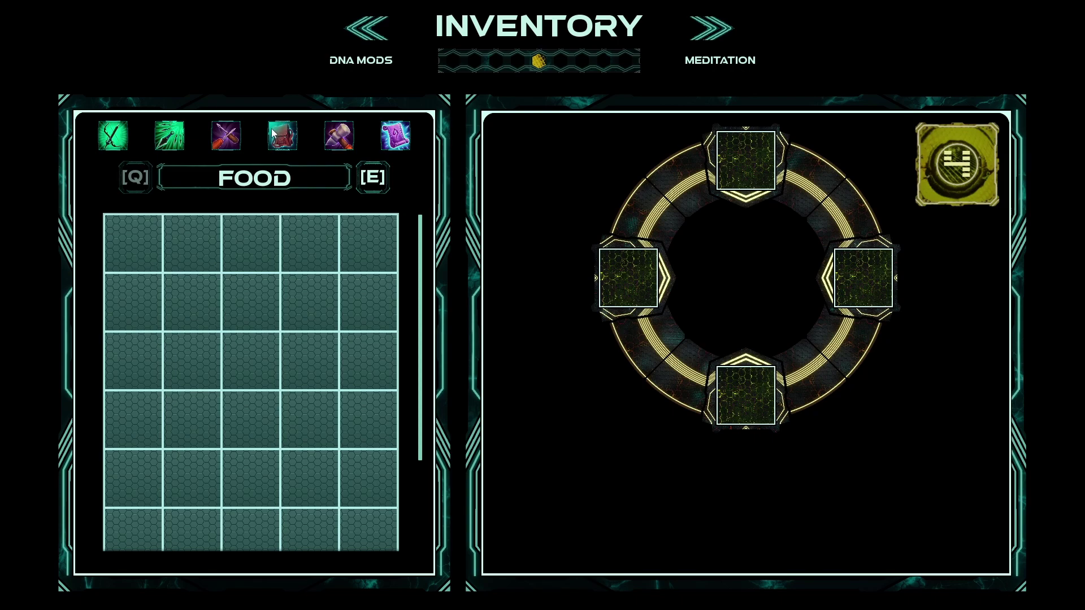
Assign the automatic rifle to the weapon wheel's left slot, the pistol to the top and the plasma sword to the bottom
{"action": "left_click", "coordinate": [112, 135]}
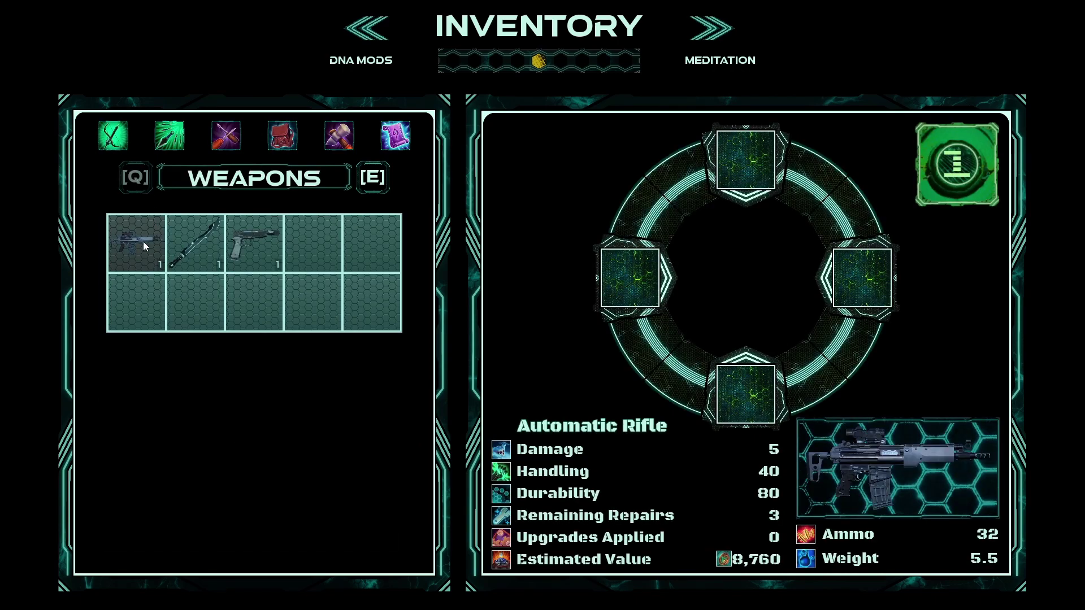
{"action": "left_click_drag", "start_coordinate": [145, 245], "coordinate": [630, 277]}
{"action": "left_click_drag", "start_coordinate": [254, 243], "coordinate": [752, 162]}
{"action": "left_click_drag", "start_coordinate": [195, 243], "coordinate": [758, 390]}
Fill the throwables wheel with the two round grenades at top and left and the two stick grenades at bottom and right
{"action": "left_click", "coordinate": [169, 137]}
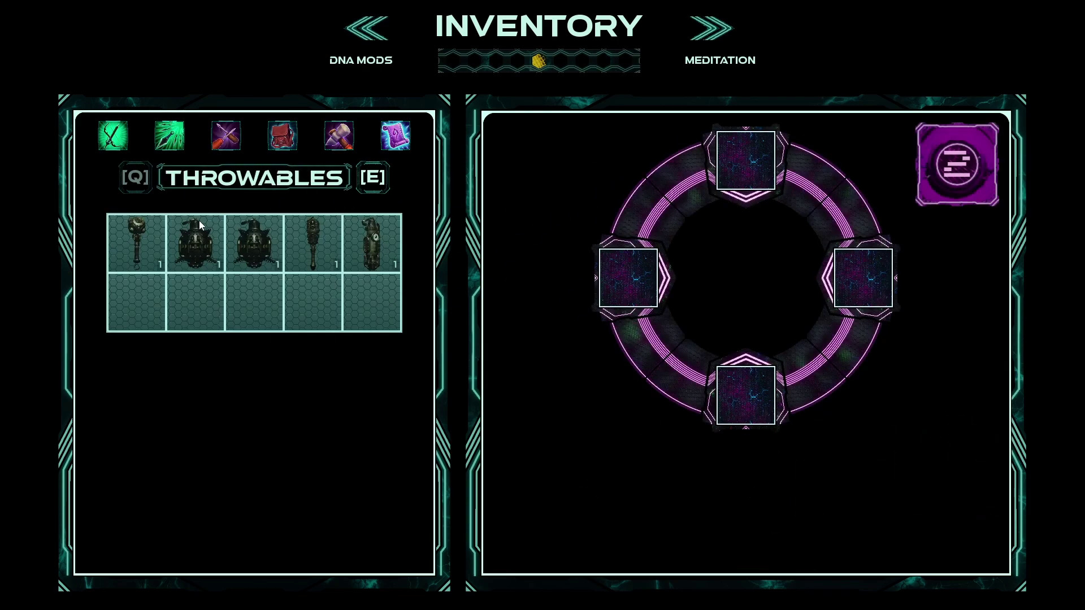
{"action": "left_click_drag", "start_coordinate": [195, 245], "coordinate": [747, 163]}
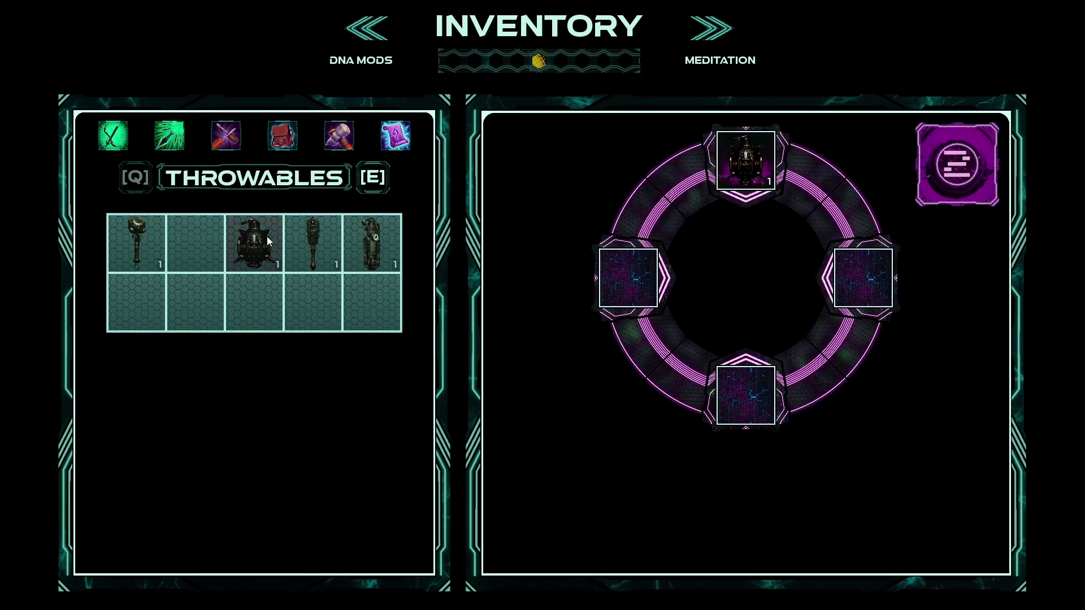
{"action": "left_click_drag", "start_coordinate": [267, 245], "coordinate": [628, 277]}
{"action": "left_click_drag", "start_coordinate": [313, 243], "coordinate": [743, 392]}
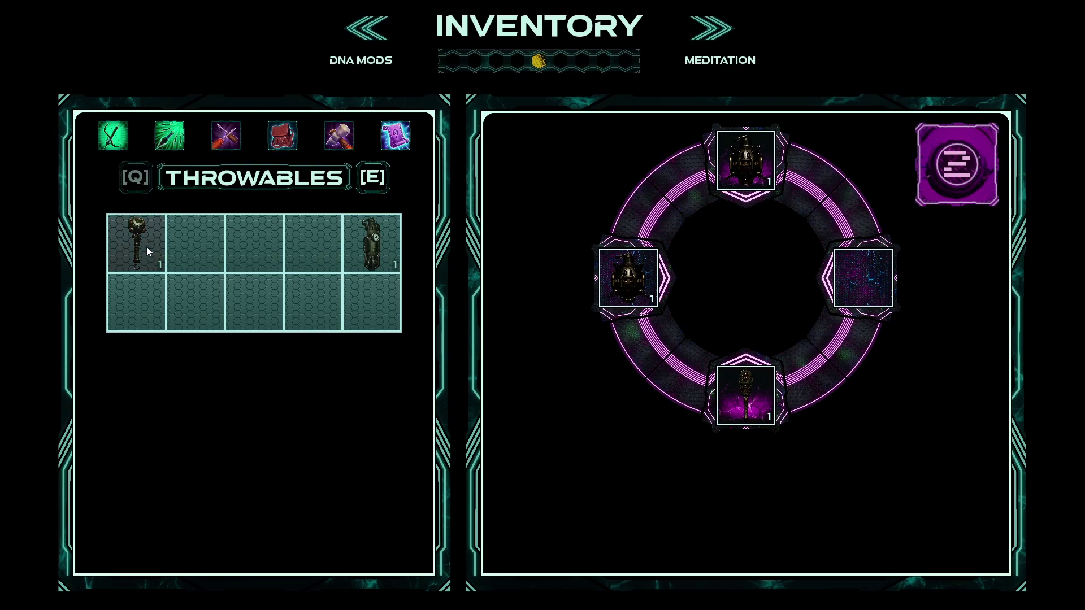
{"action": "left_click_drag", "start_coordinate": [142, 249], "coordinate": [863, 277]}
Fill the tools wheel with the black mallet at top, hammer at left, red pipe wrench at bottom and long ratchet at right
{"action": "key", "text": "e"}
{"action": "left_click_drag", "start_coordinate": [254, 243], "coordinate": [745, 161]}
{"action": "left_click_drag", "start_coordinate": [319, 242], "coordinate": [629, 276]}
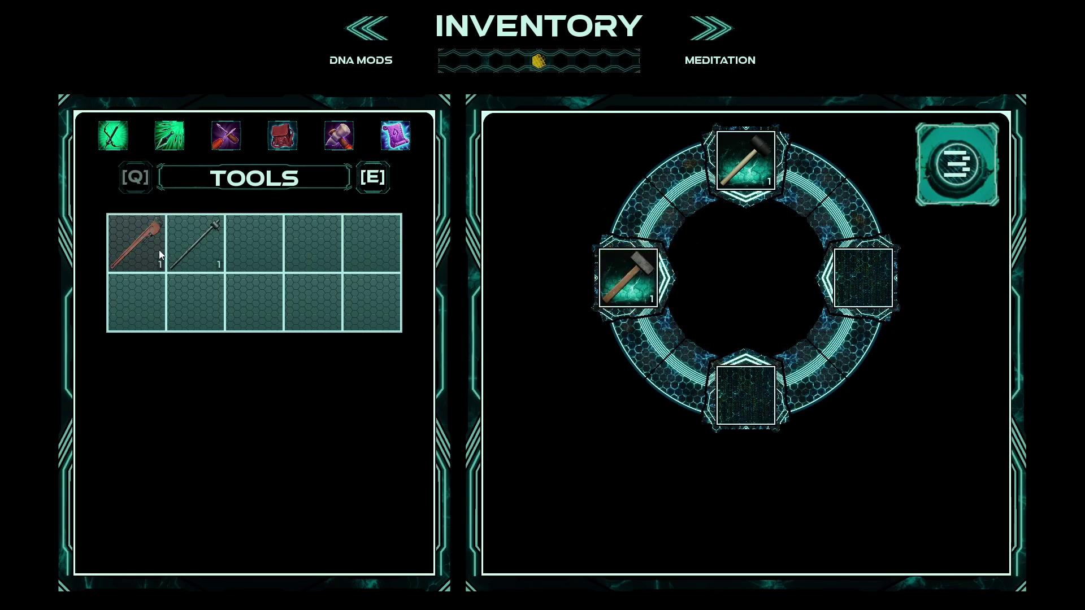
{"action": "left_click_drag", "start_coordinate": [160, 250], "coordinate": [746, 396]}
{"action": "left_click_drag", "start_coordinate": [200, 276], "coordinate": [856, 277]}
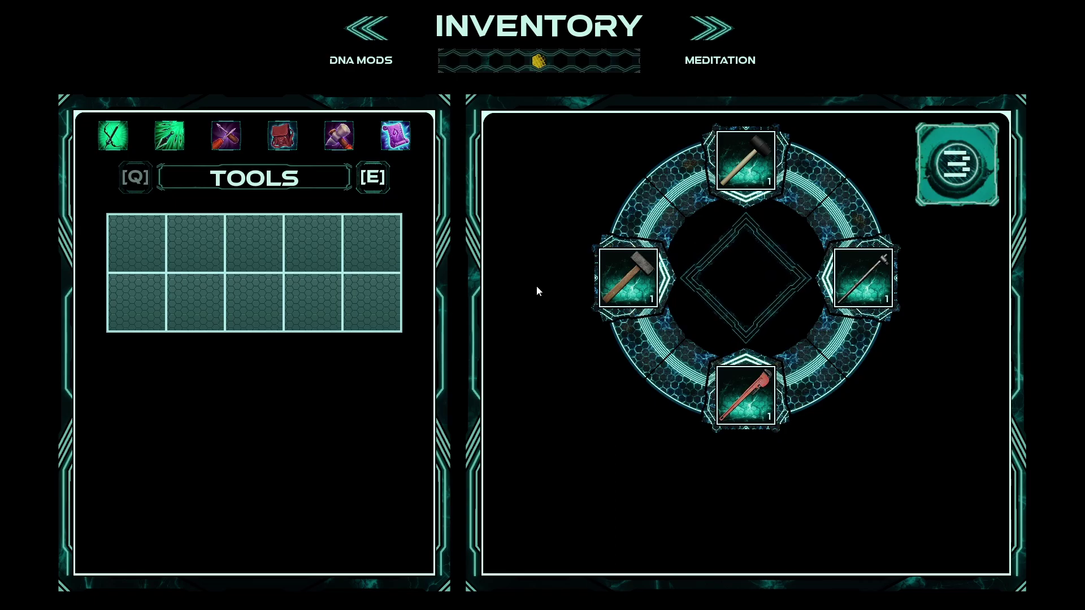
Return to the game and equip the automatic rifle from the weapon wheel
{"action": "key", "text": "Tab"}
{"action": "key", "text": "s"}
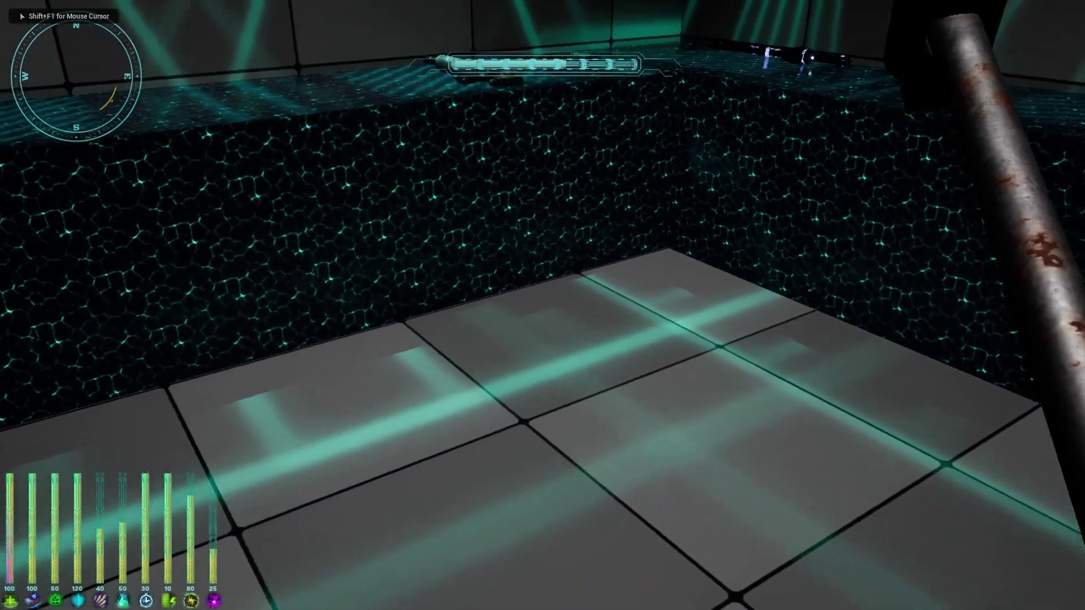
{"action": "key", "text": "q"}
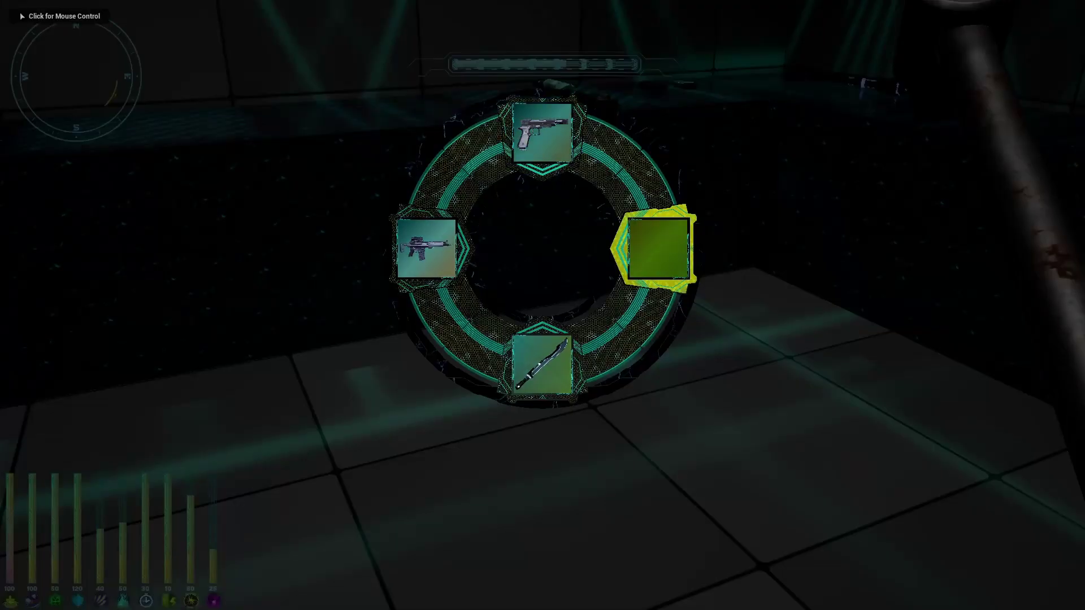
{"action": "key", "text": "q"}
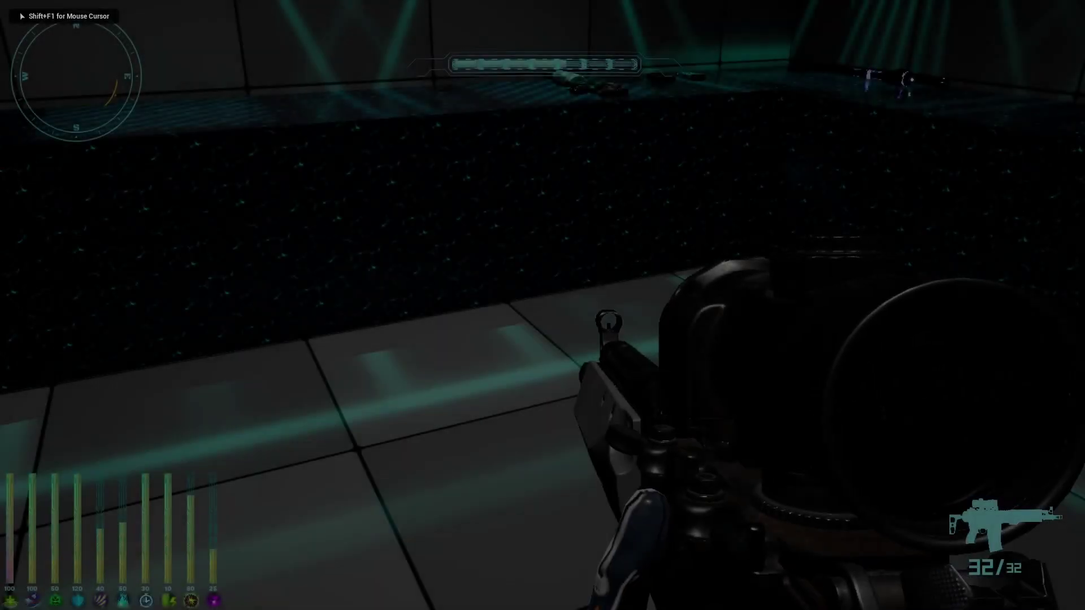
Look around the room with the rifle, and equip a grenade from the throwables wheel
{"action": "key", "text": "w"}
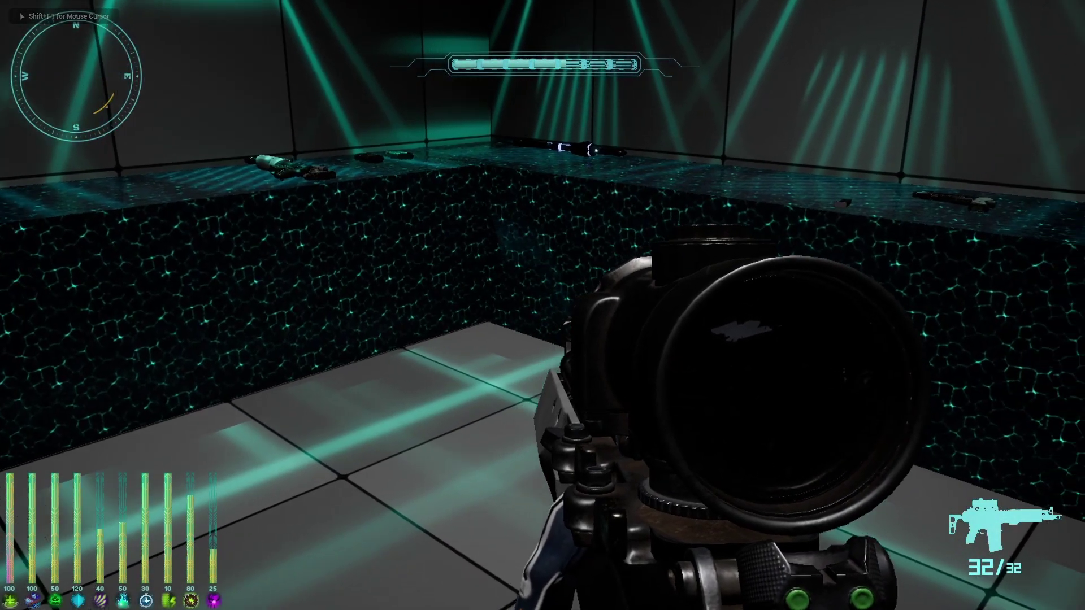
{"action": "key", "text": "s"}
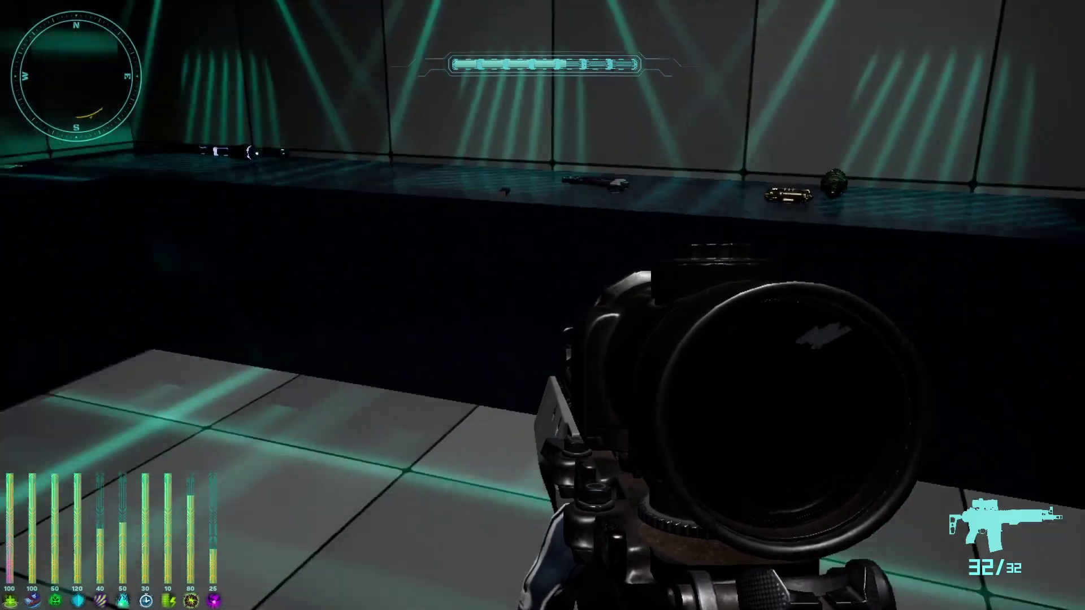
{"action": "key", "text": "w"}
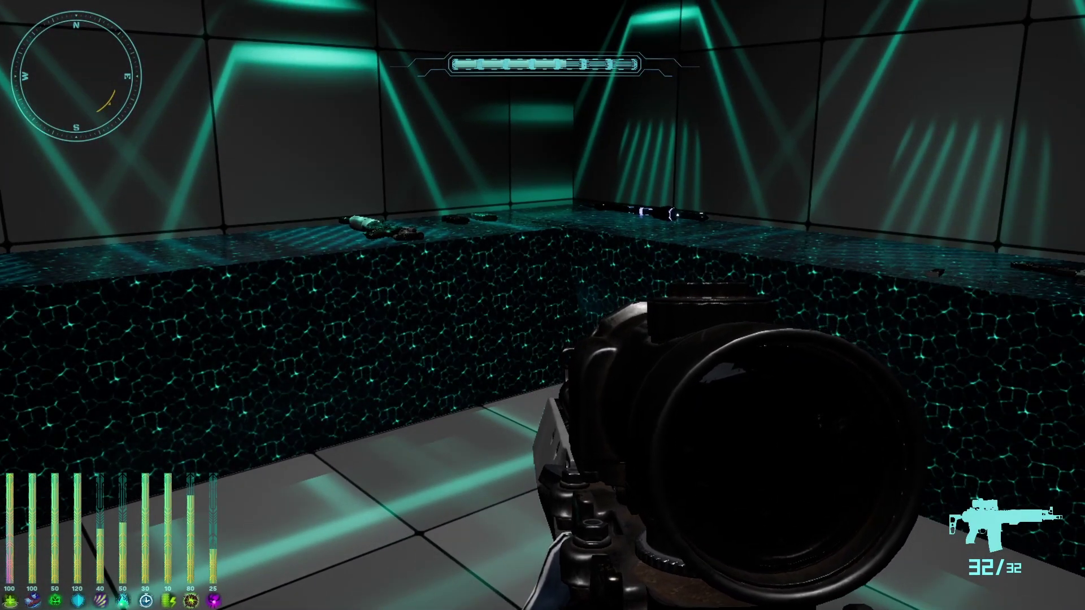
{"action": "key", "text": "s"}
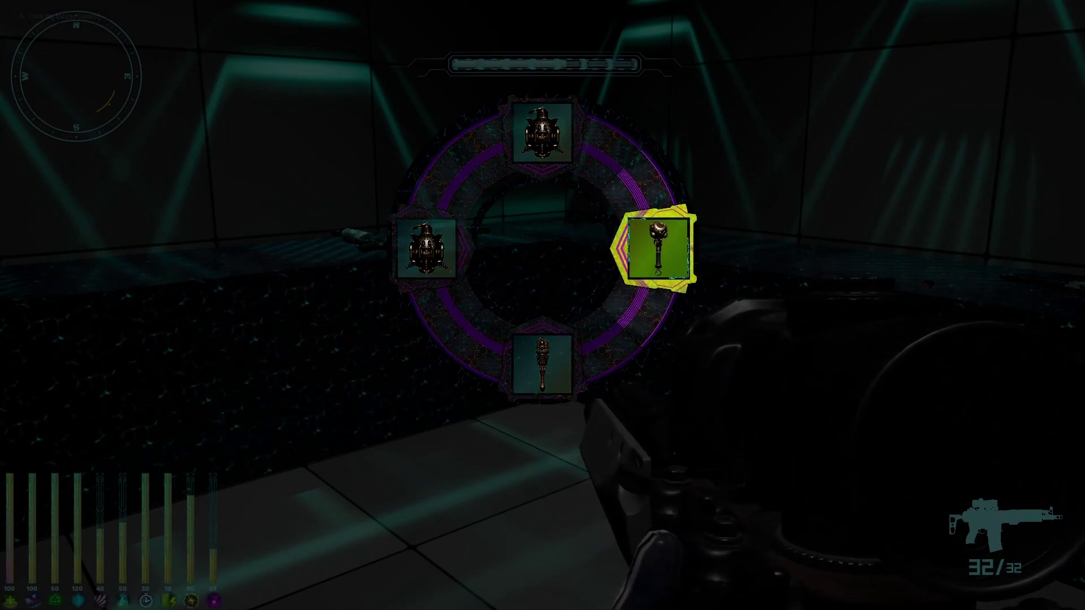
{"action": "key", "text": "Tab"}
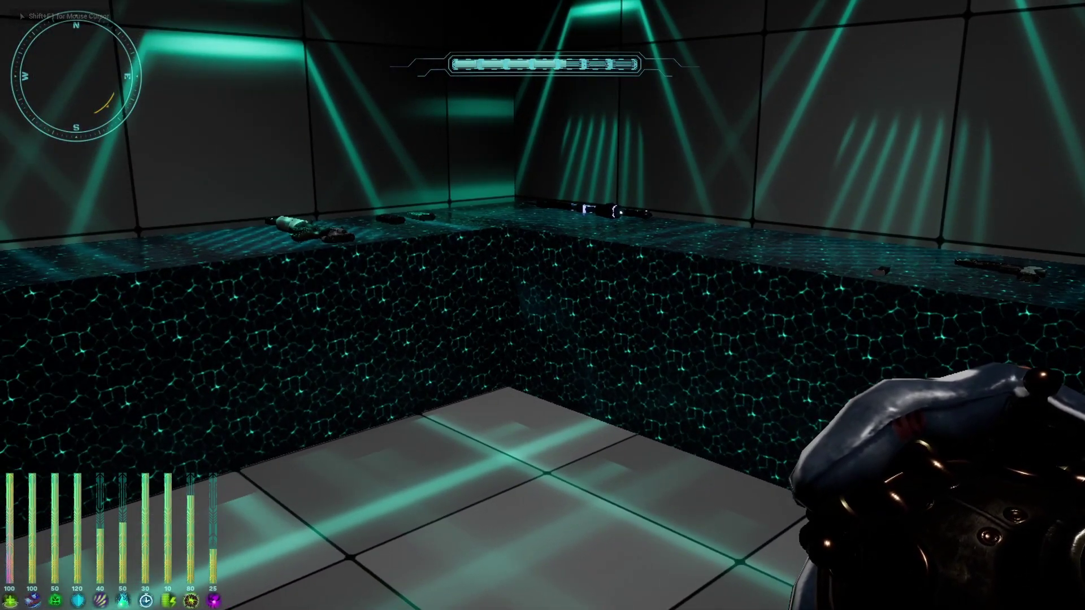
Cycle through tools on the tools wheel to equip the red pipe wrench, and open and close the consumables wheel
{"action": "key", "text": "Tab"}
{"action": "key", "text": "Tab"}
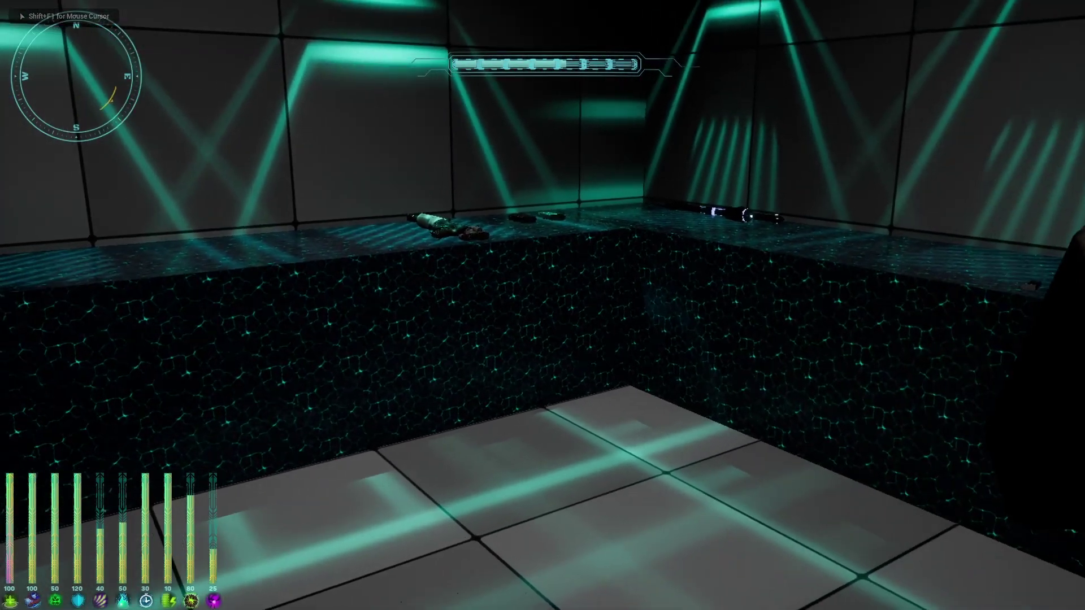
{"action": "key", "text": "Tab"}
{"action": "key", "text": "Tab"}
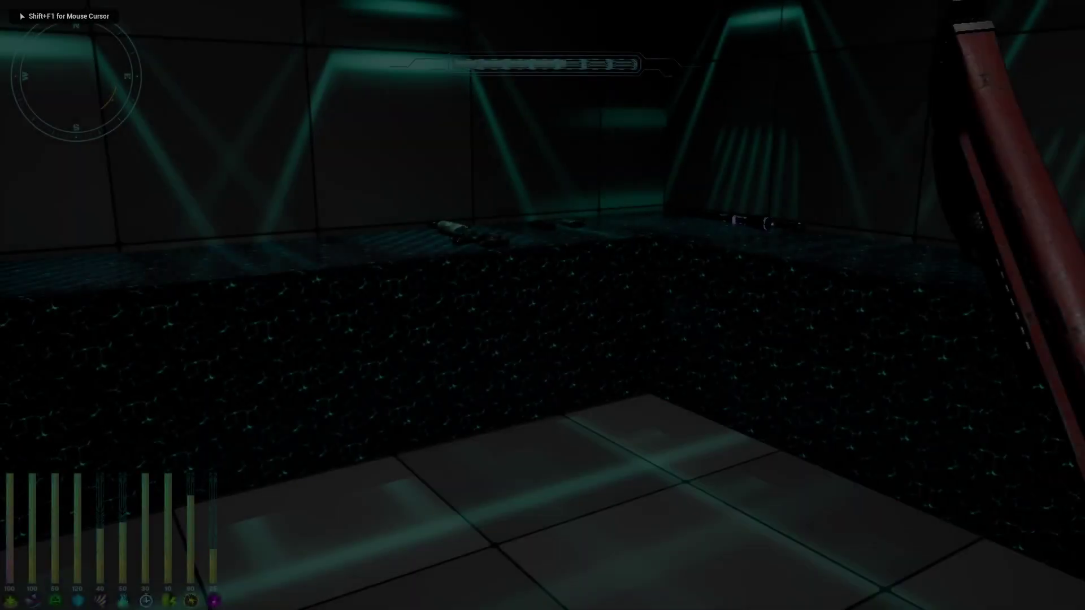
{"action": "key", "text": "Tab"}
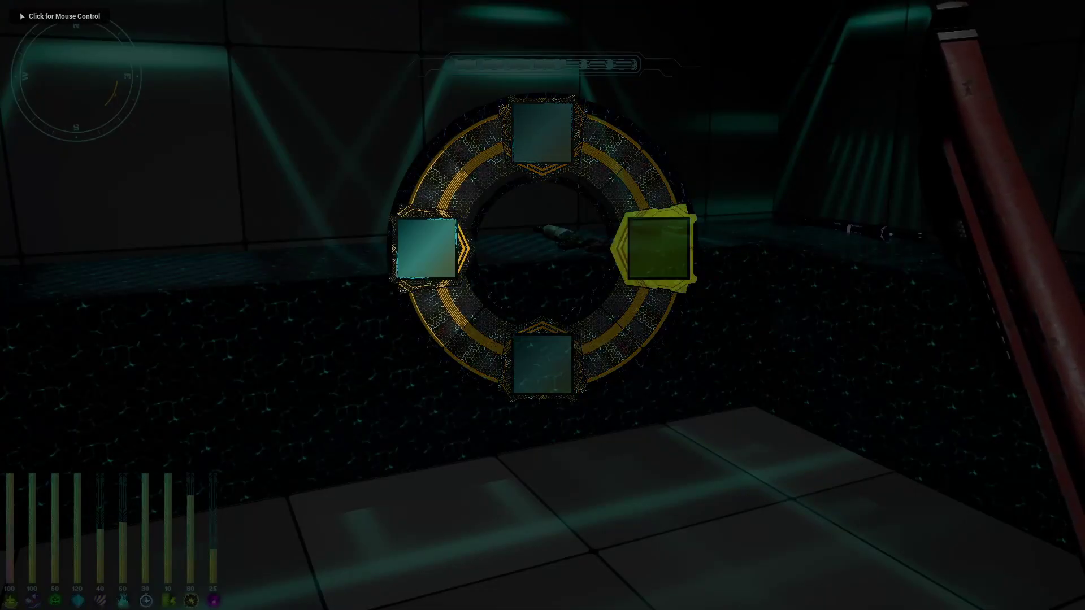
{"action": "key", "text": "Tab"}
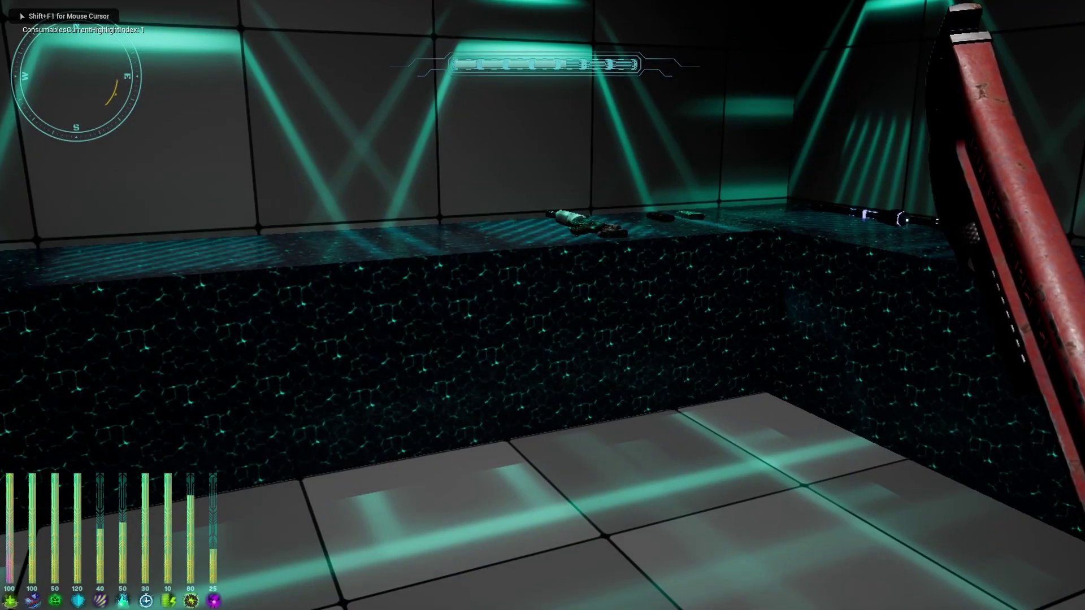
Equip the pistol from the weapon wheel in place of the red pipe wrench and step back from the counter
{"action": "key", "text": "Tab"}
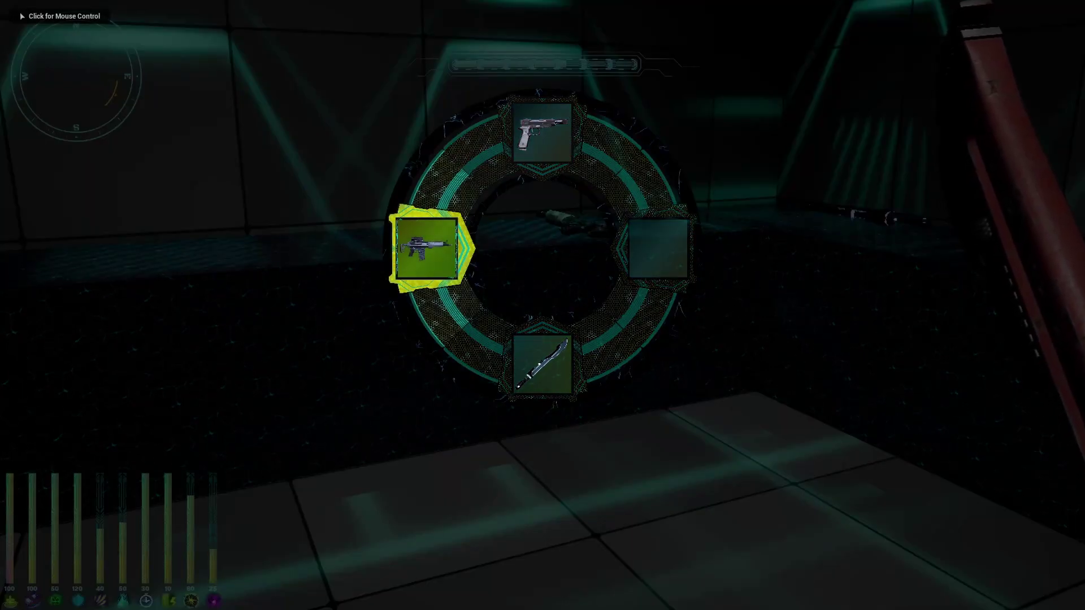
{"action": "key", "text": "Tab"}
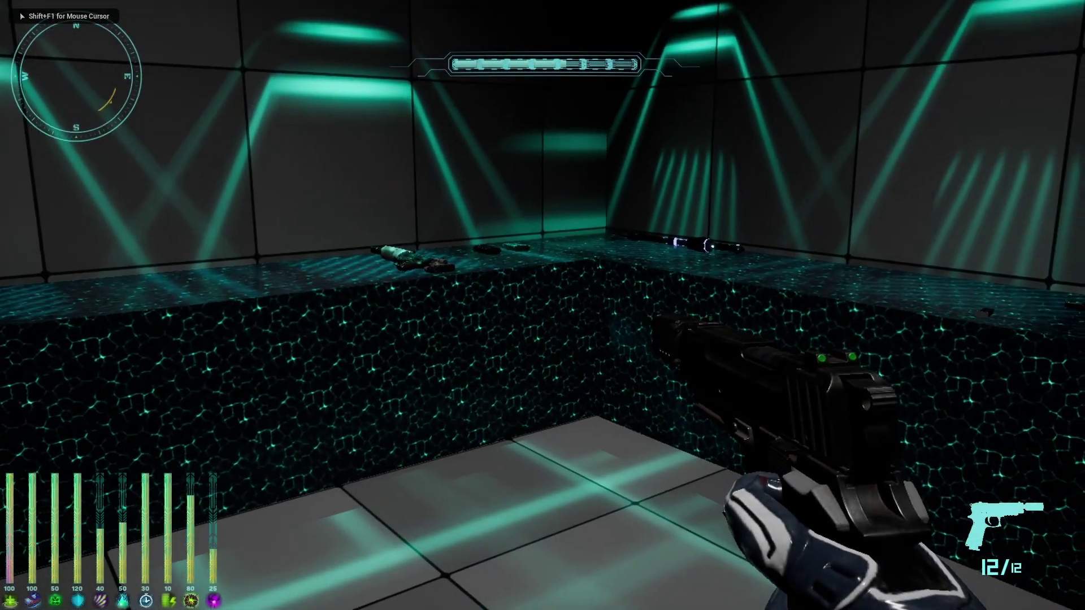
{"action": "key", "text": "s"}
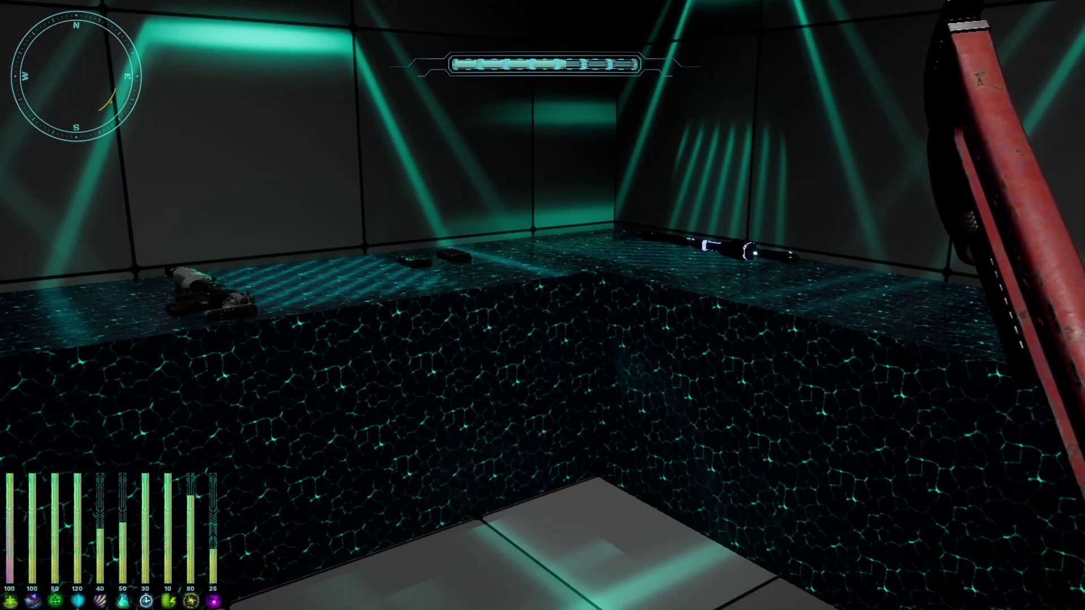
Equip the automatic rifle from the weapon wheel and step back to view the room corner
{"action": "key", "text": "Tab"}
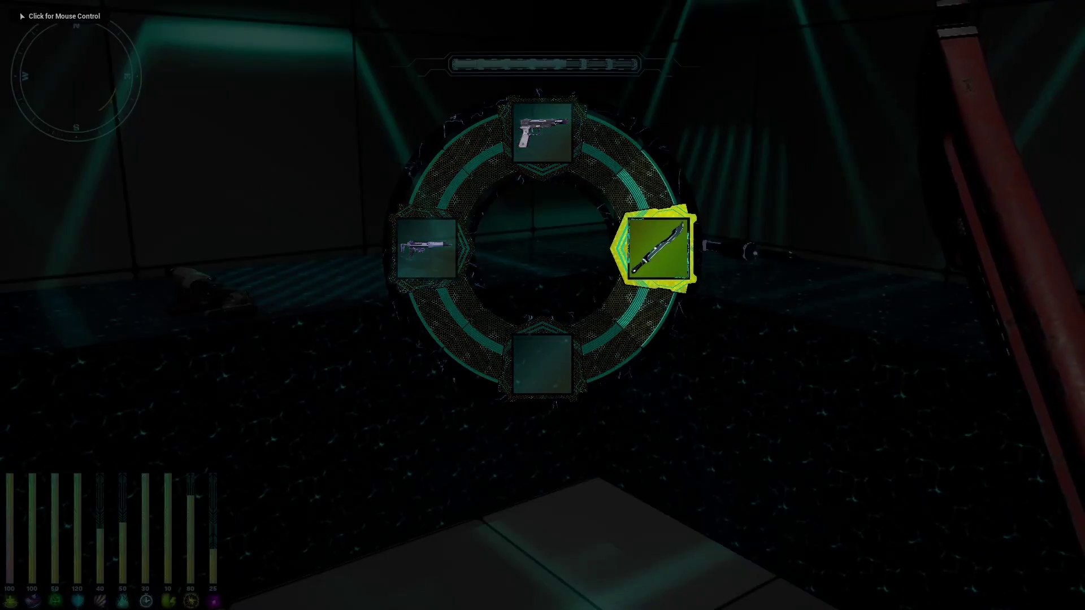
{"action": "key", "text": "Tab"}
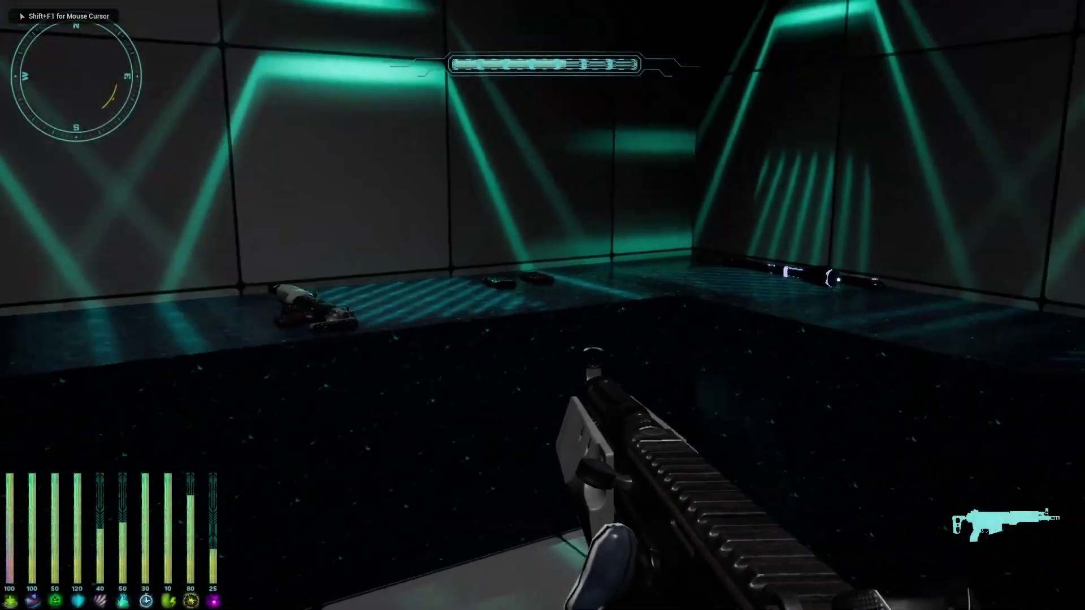
{"action": "key", "text": "s"}
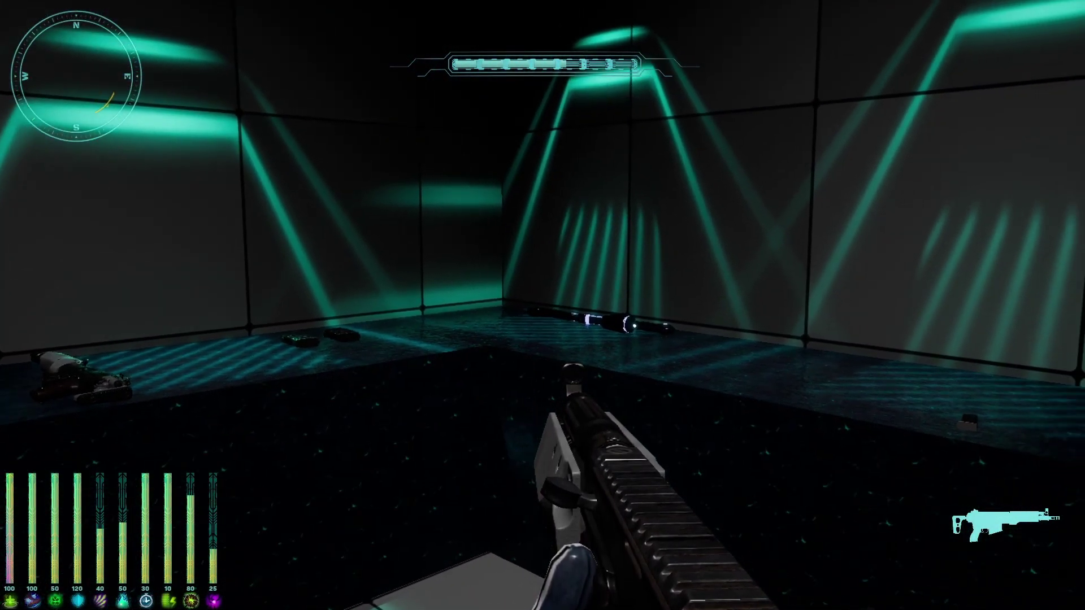
Equip a grenade from the throwables wheel and move back and forth in front of the corner counter
{"action": "key", "text": "g"}
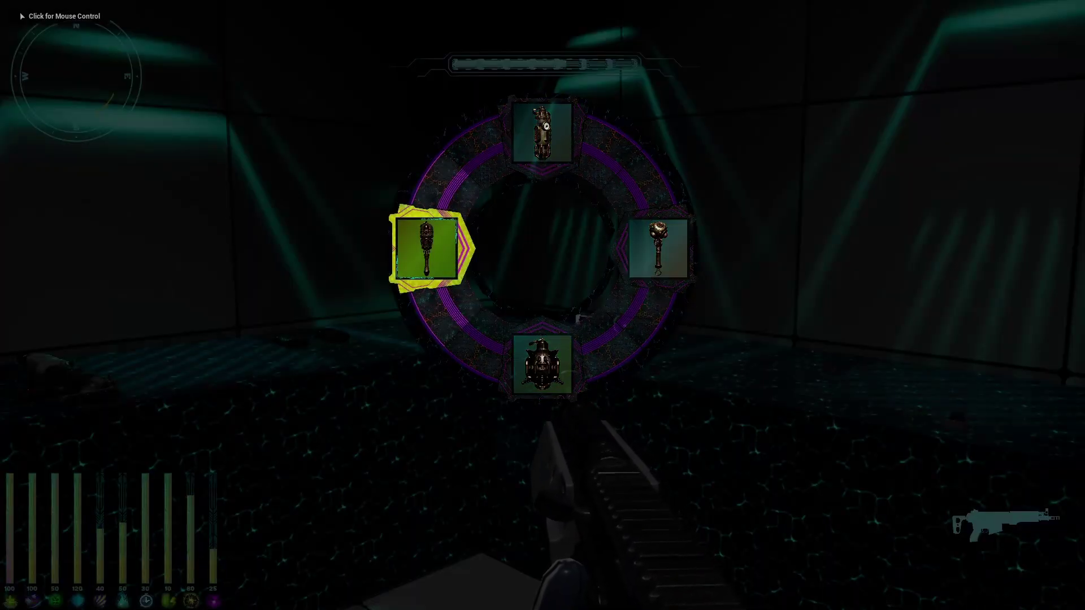
{"action": "key", "text": "g"}
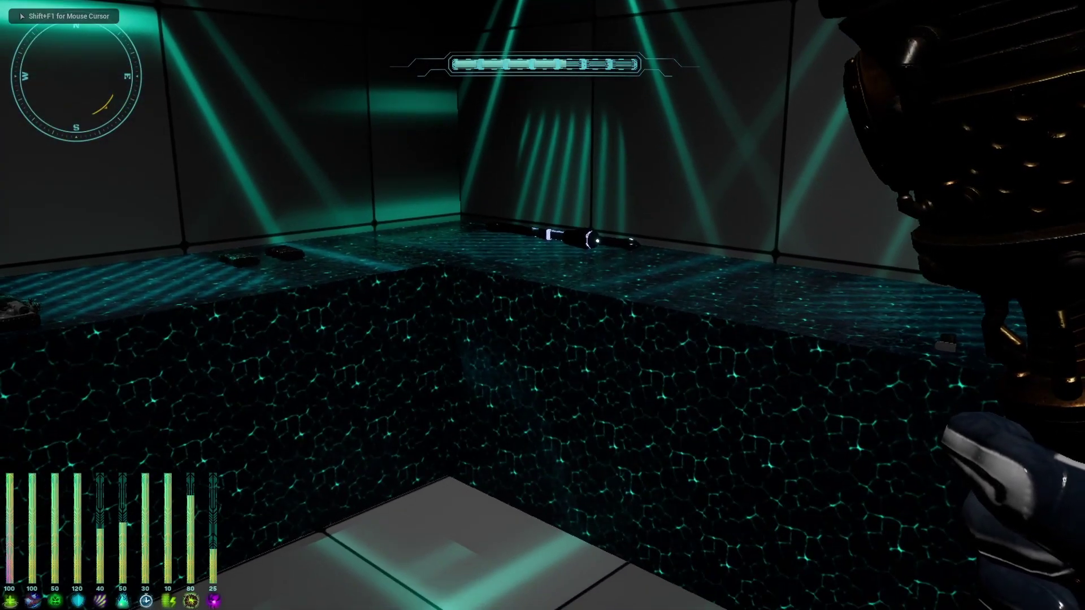
{"action": "key", "text": "w"}
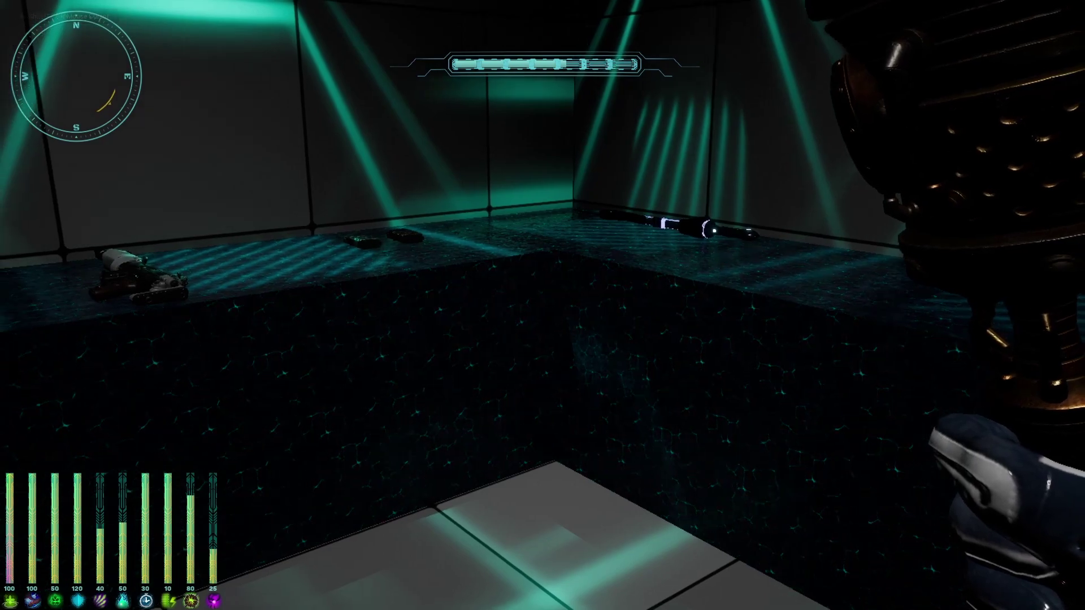
{"action": "key", "text": "w"}
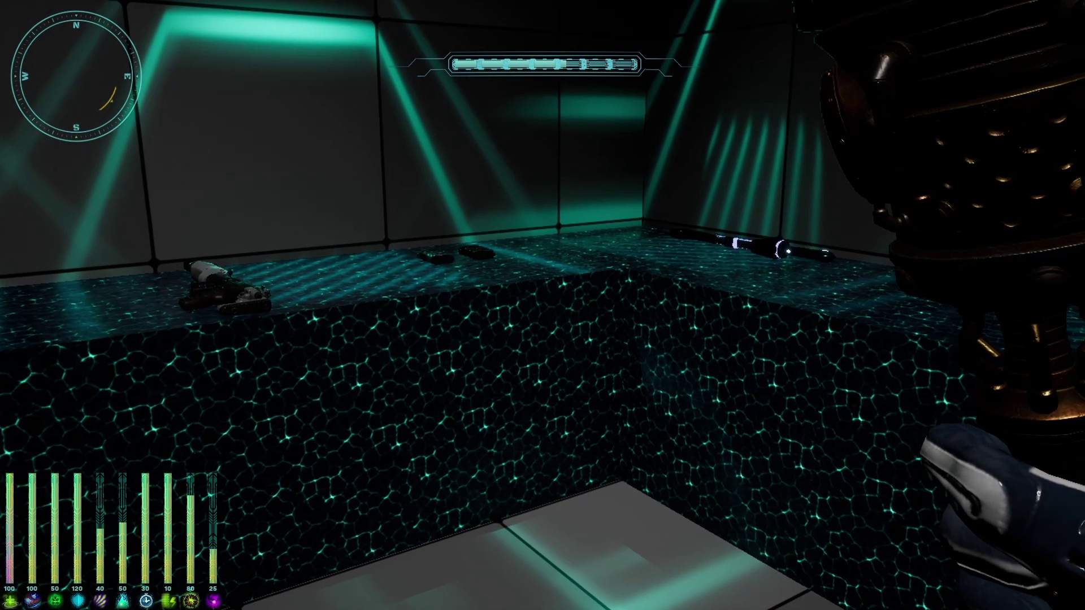
{"action": "key", "text": "s"}
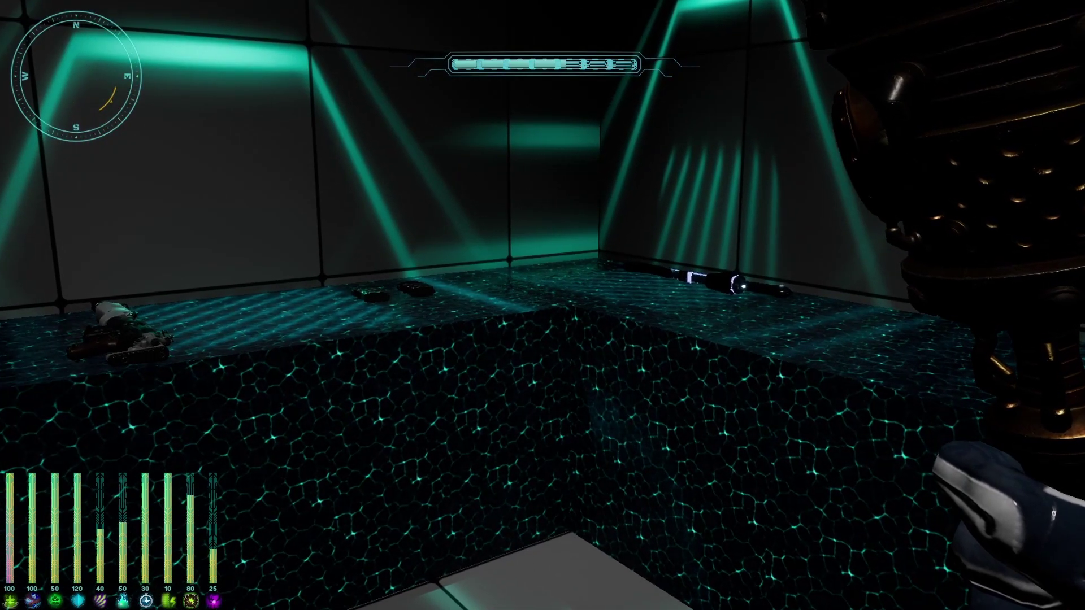
In the inventory, assign the weapon wheel's priority frame to the pistol slot, and reassign it to the sword slot
{"action": "key", "text": "i"}
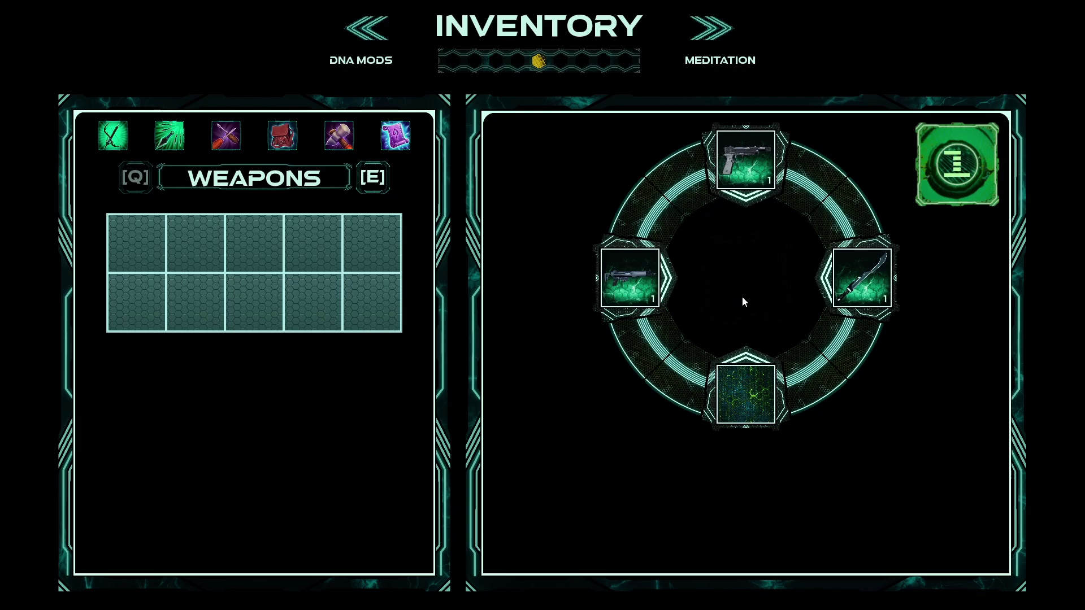
{"action": "mouse_move", "coordinate": [763, 285]}
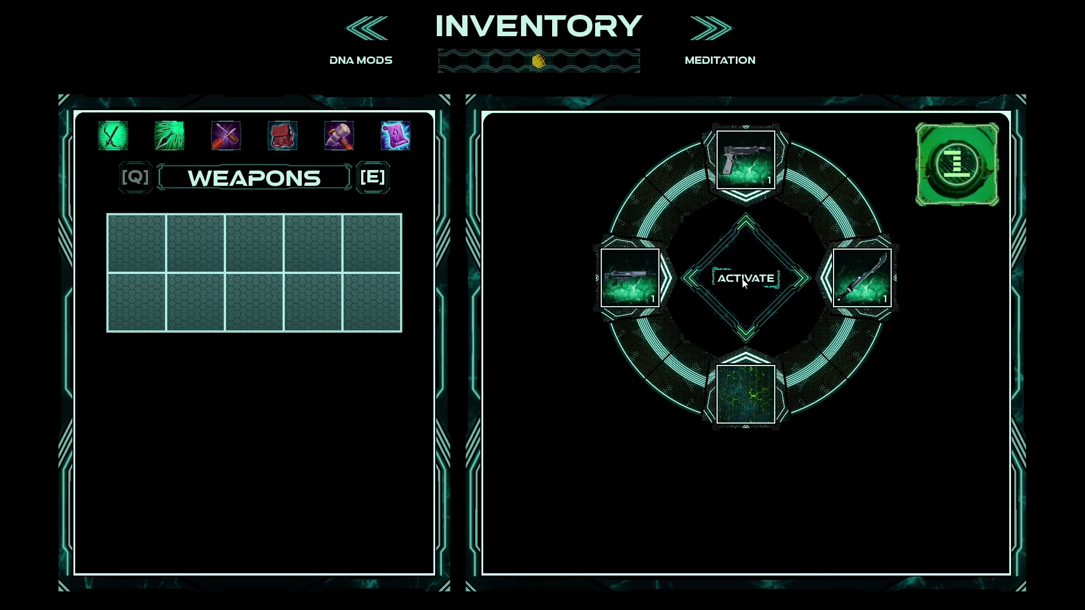
{"action": "left_click", "coordinate": [742, 284]}
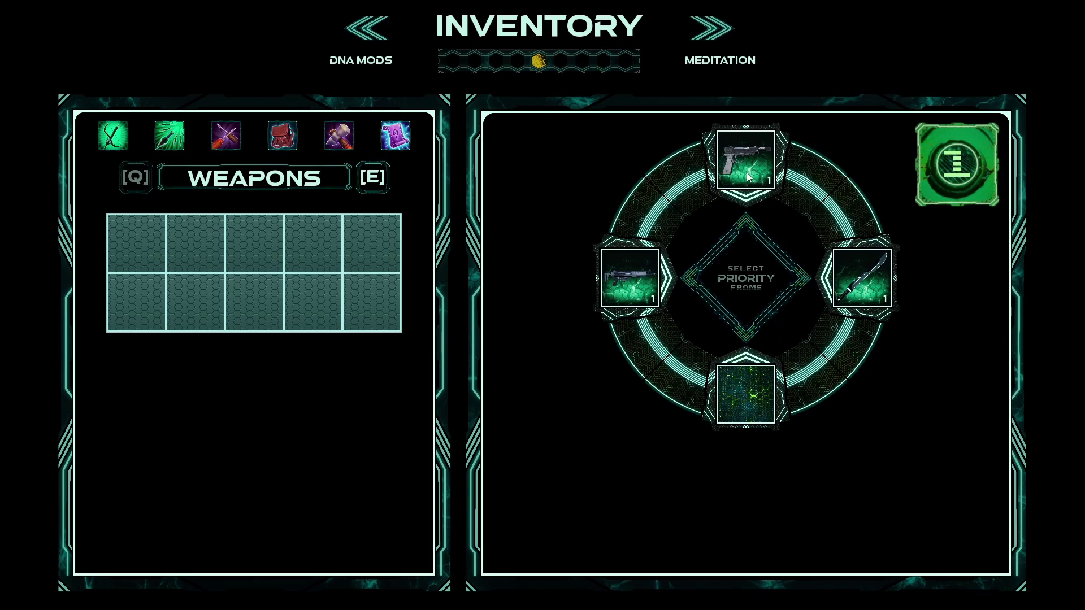
{"action": "left_click", "coordinate": [748, 202]}
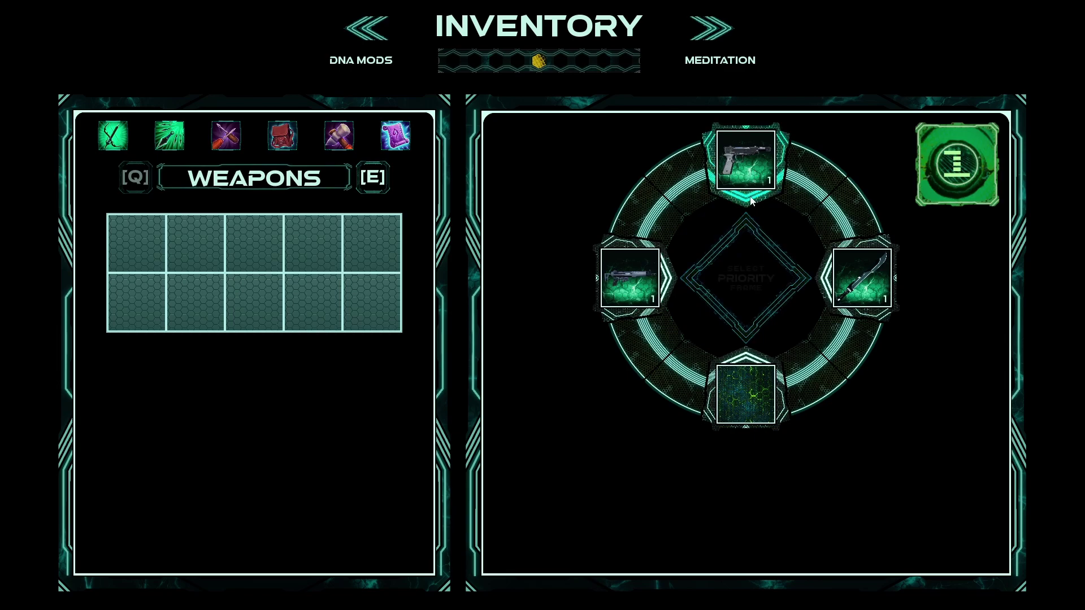
{"action": "left_click", "coordinate": [752, 200]}
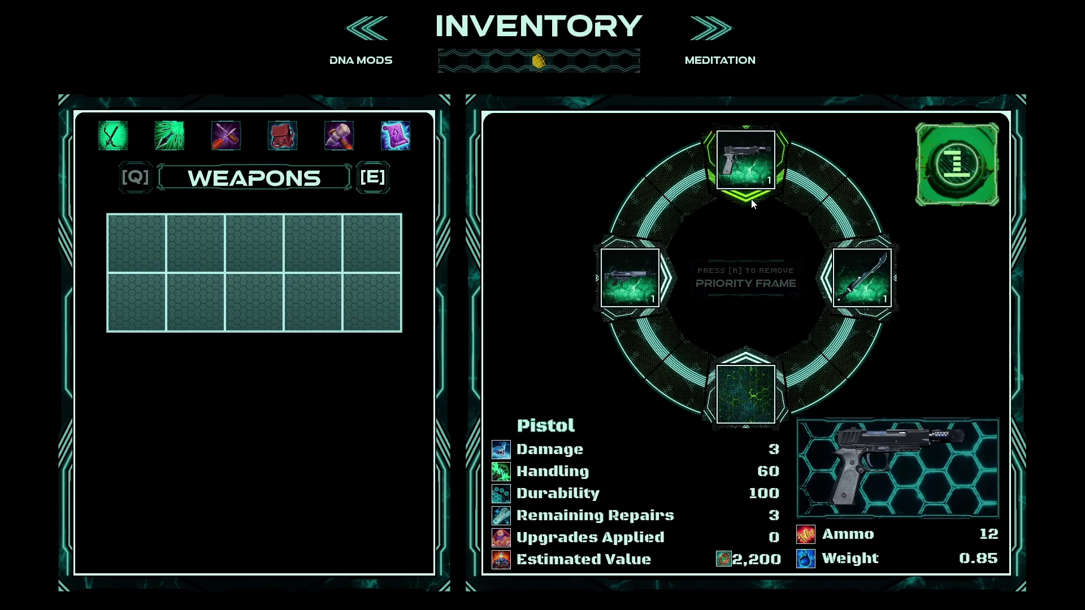
{"action": "key", "text": "r"}
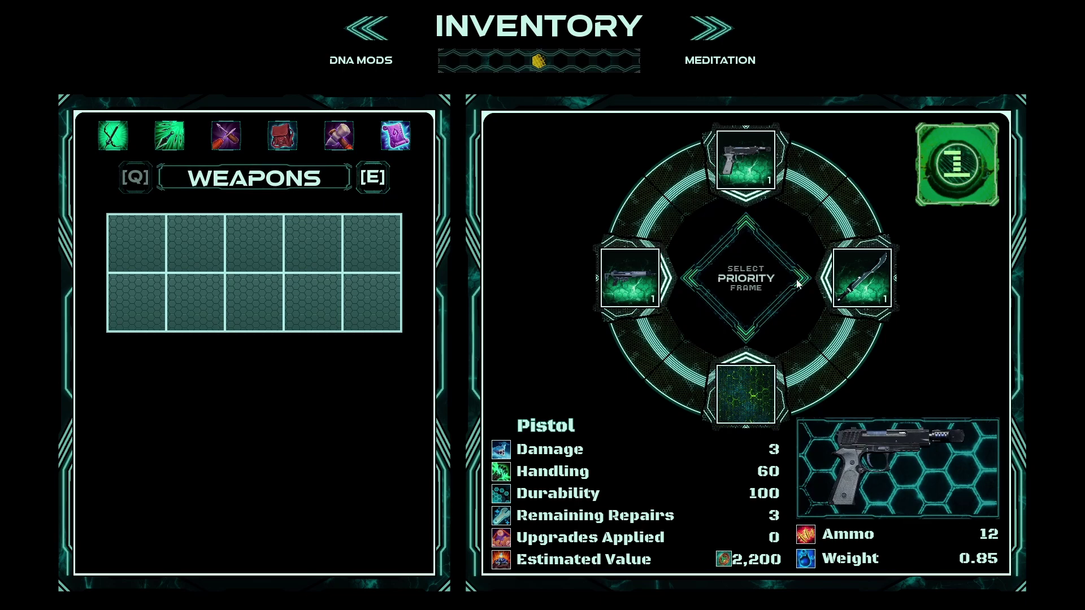
{"action": "left_click", "coordinate": [826, 286]}
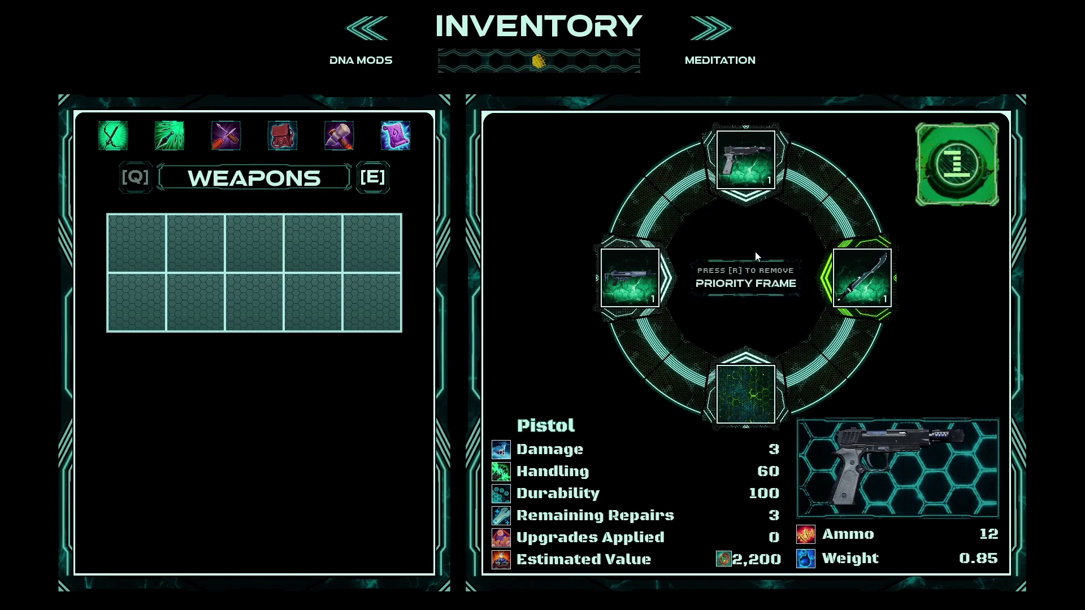
Activate the priority frame for the throwables wheel and assign it to the wheel's right-hand slot
{"action": "left_click", "coordinate": [177, 145]}
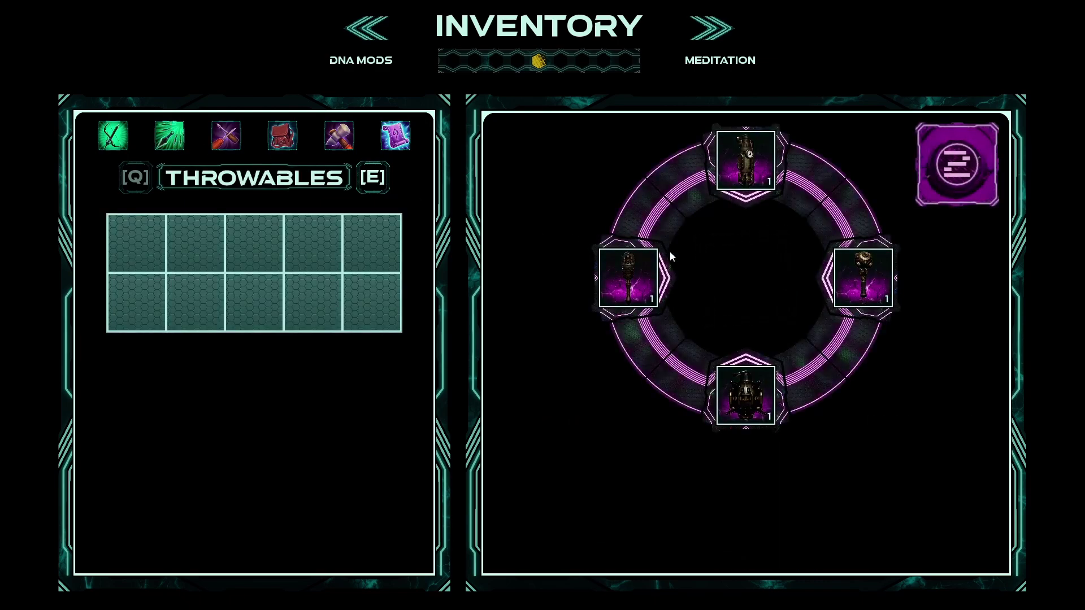
{"action": "left_click", "coordinate": [745, 280]}
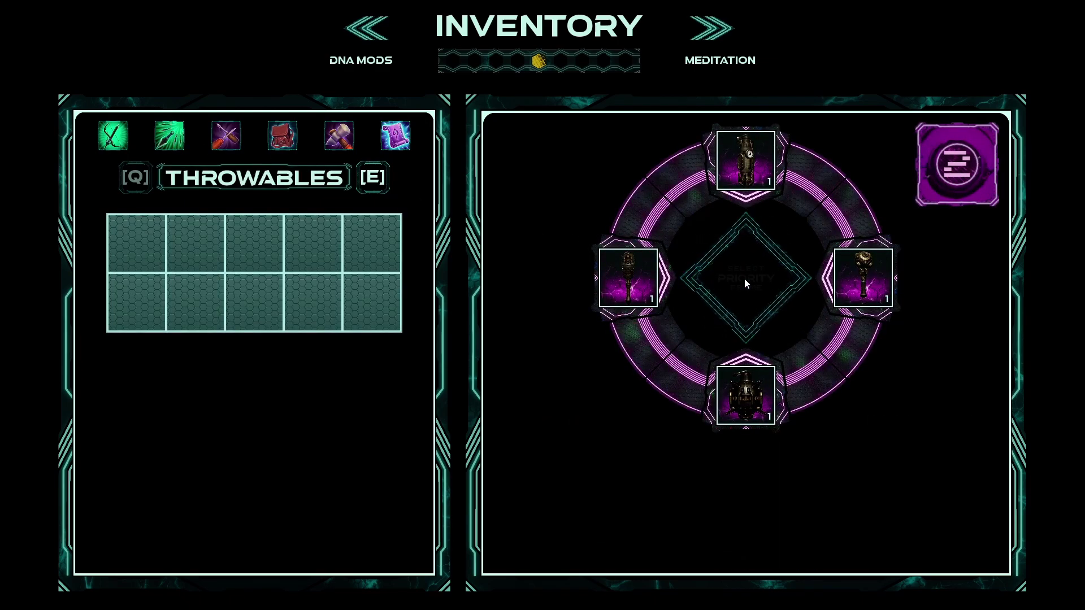
{"action": "left_click", "coordinate": [827, 282]}
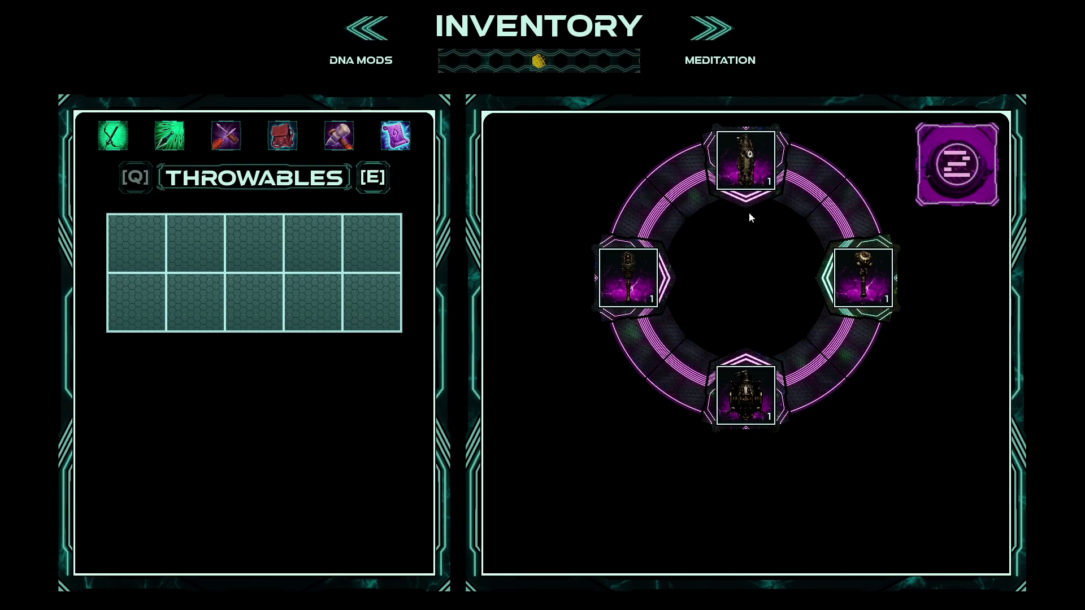
Activate the priority frame for the tools wheel and assign it to the long ratchet slot
{"action": "left_click", "coordinate": [224, 144]}
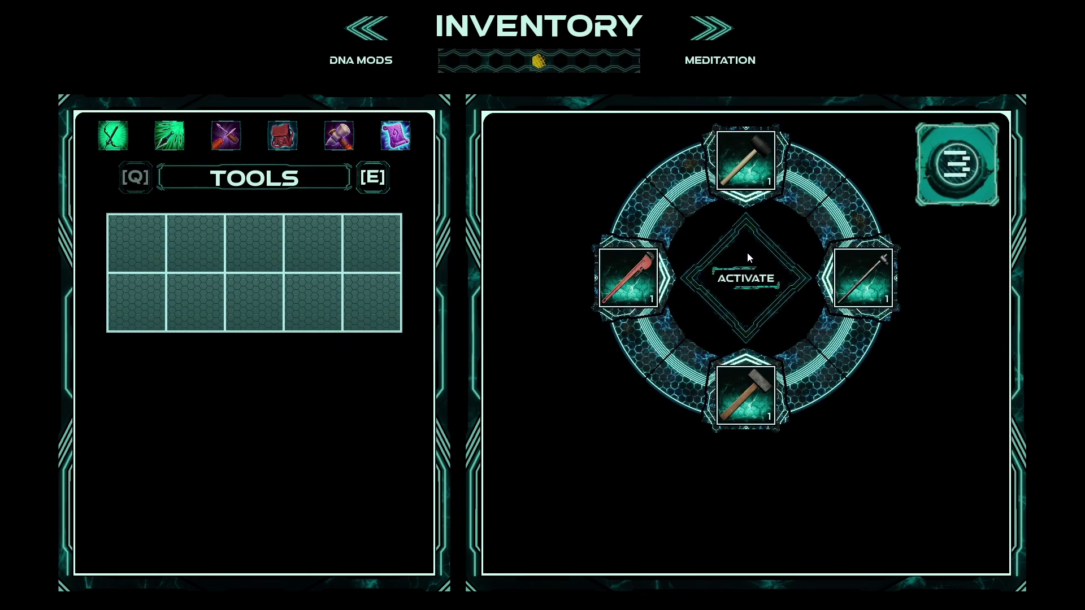
{"action": "left_click", "coordinate": [748, 258]}
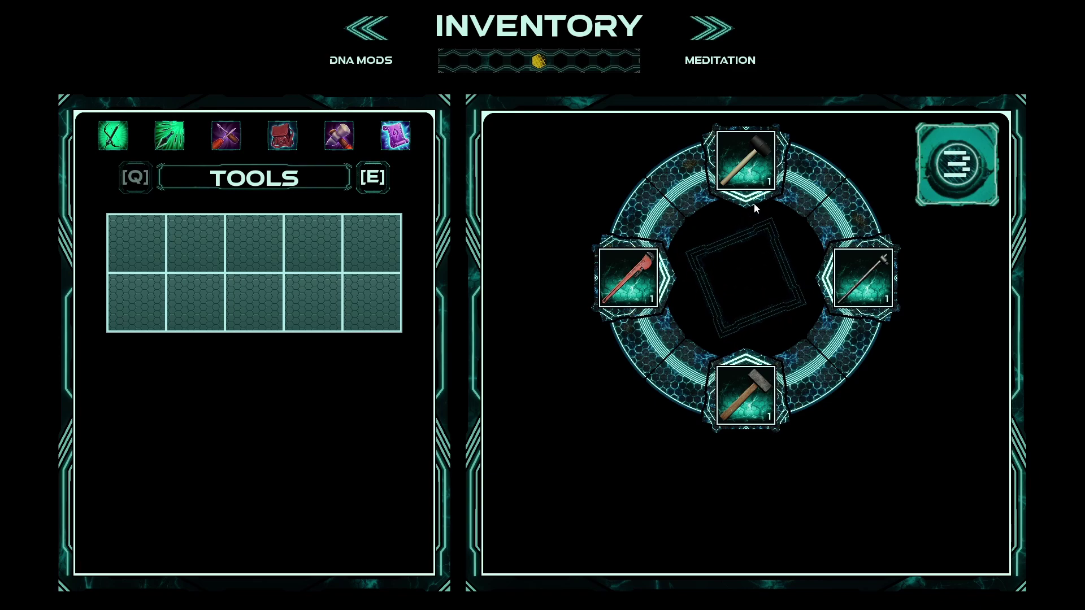
{"action": "mouse_move", "coordinate": [747, 276]}
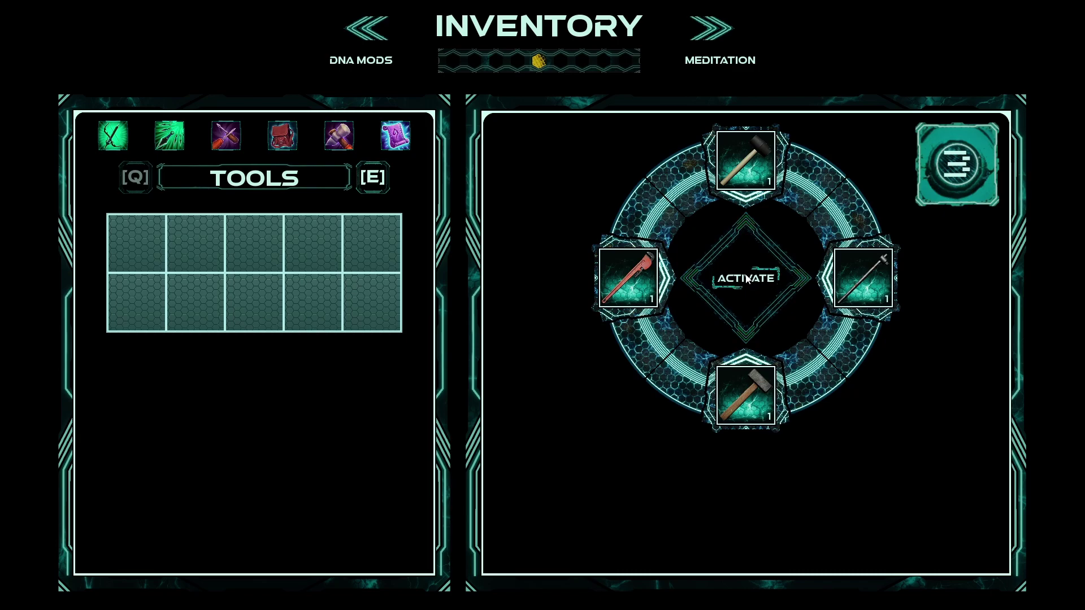
{"action": "left_click", "coordinate": [759, 281]}
{"action": "left_click", "coordinate": [850, 282]}
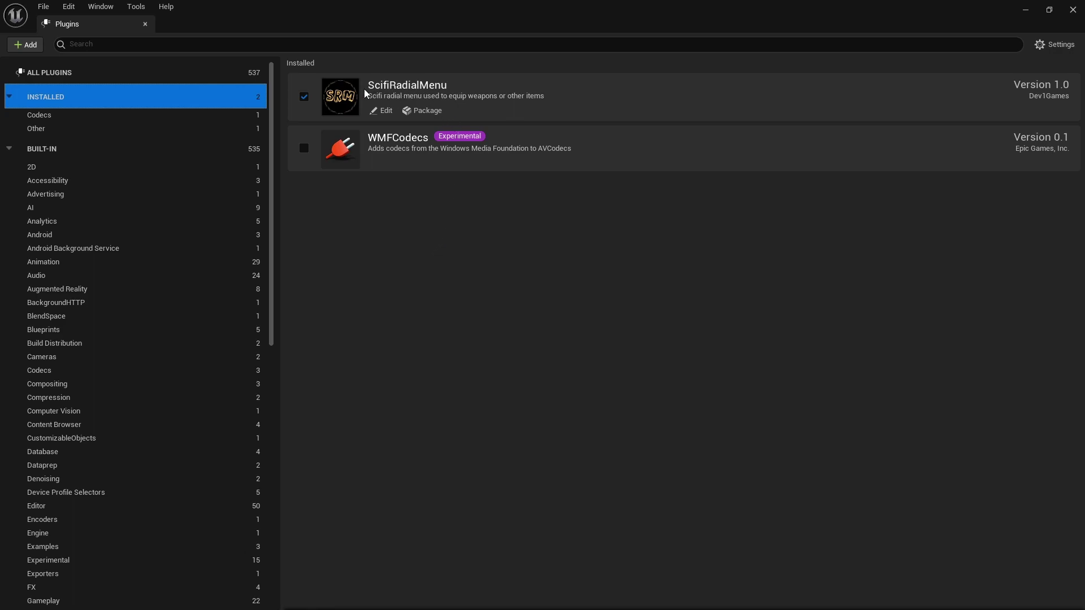
Close the plugin list in Unreal Editor, run DemoMap full screen and call up radial menu option 1
{"action": "left_click", "coordinate": [145, 24]}
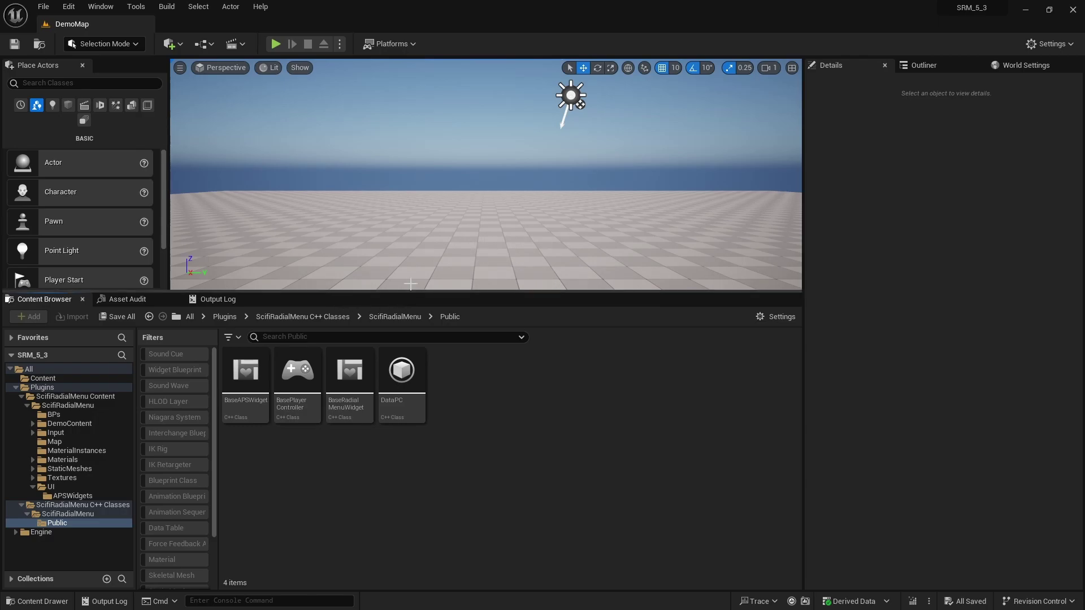
{"action": "left_click", "coordinate": [275, 44]}
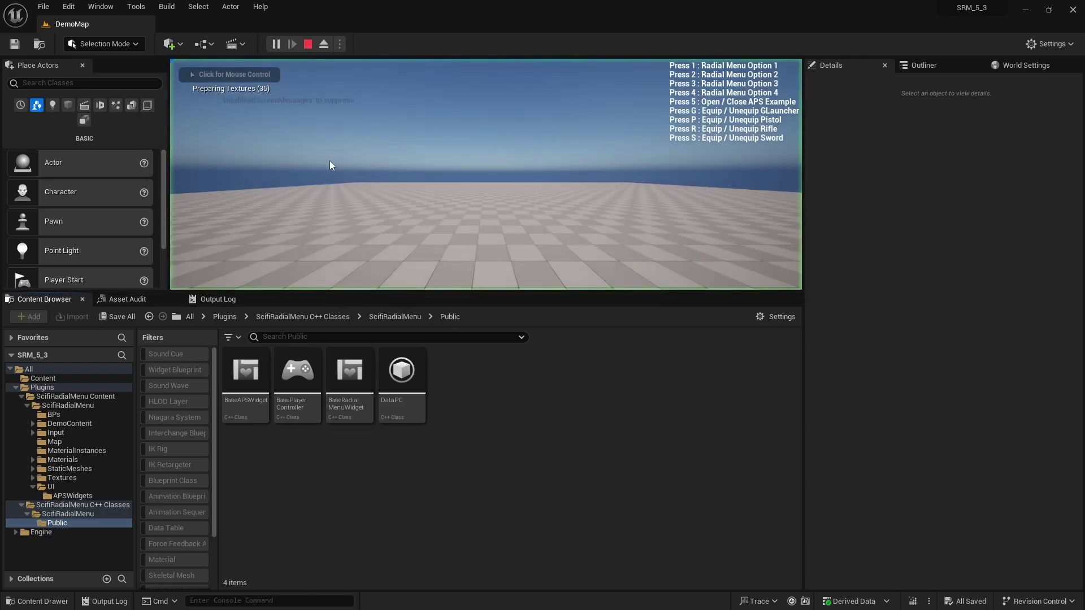
{"action": "key", "text": "F11"}
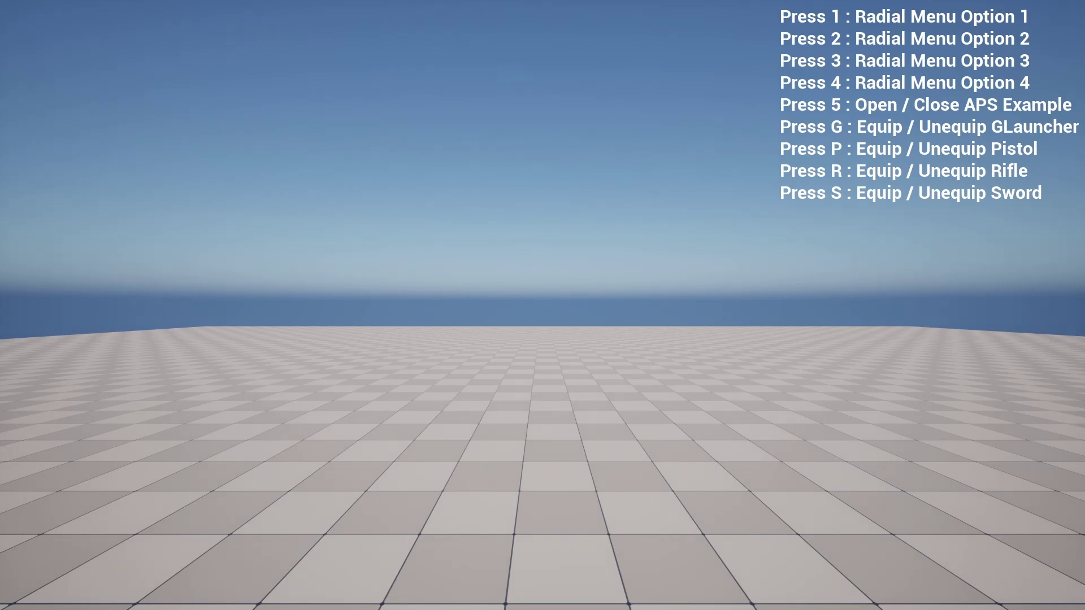
{"action": "key", "text": "1"}
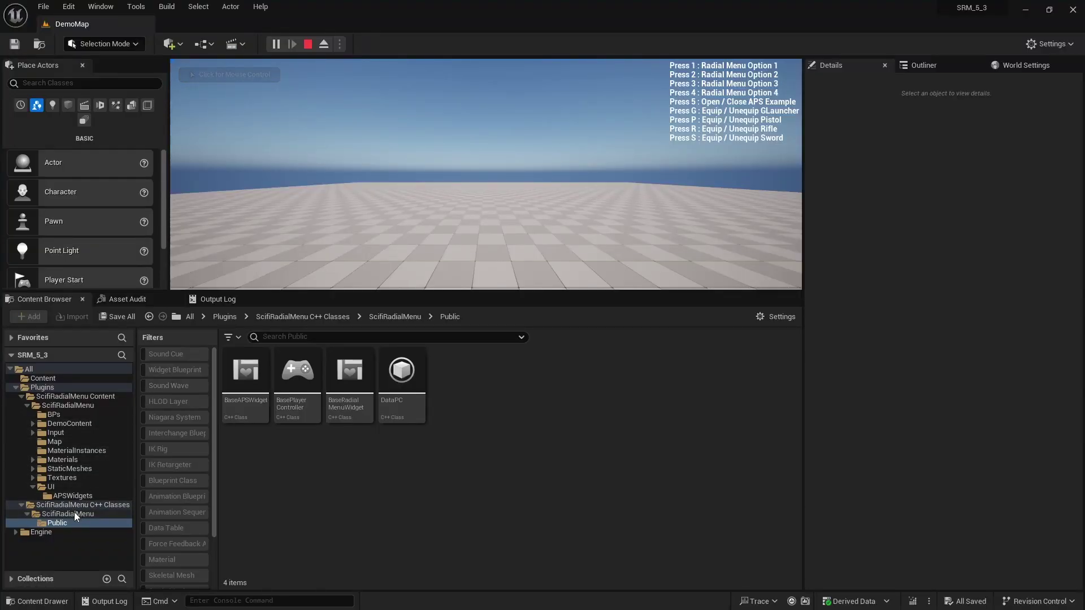
Examine the BaseAPSWidget, BasePlayerController and BaseRadialMenuWidget classes in the ScifiRadialMenu plugin's public C++ folder
{"action": "left_click", "coordinate": [52, 524]}
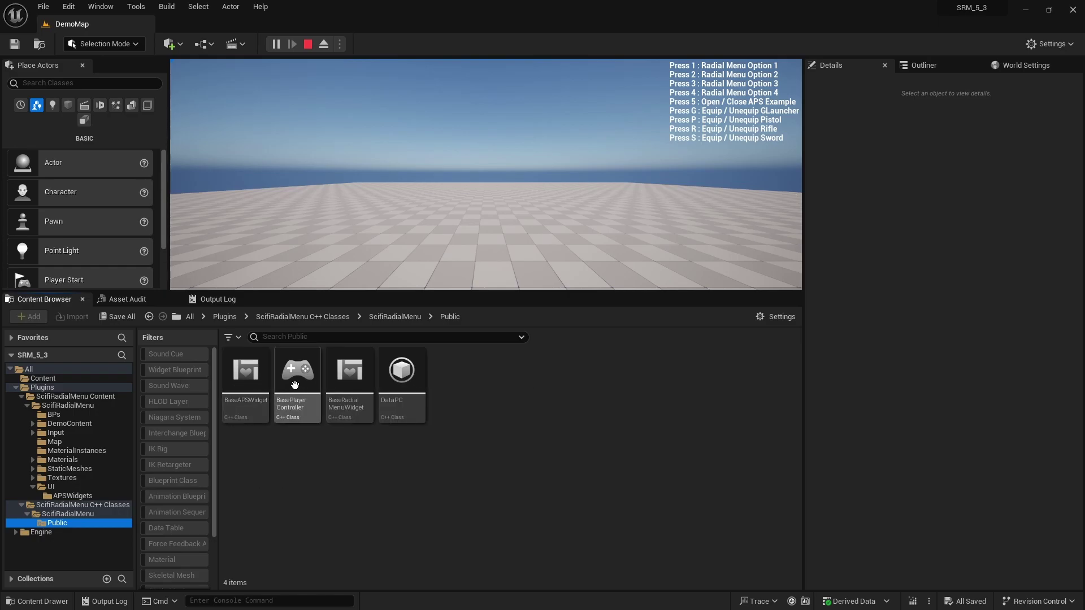
{"action": "mouse_move", "coordinate": [259, 409]}
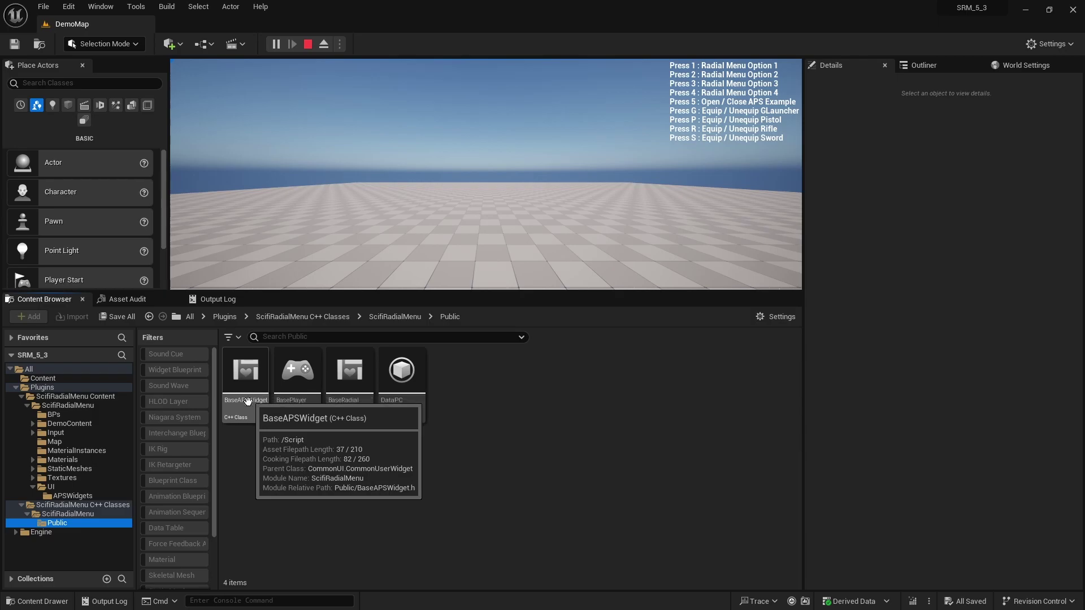
{"action": "mouse_move", "coordinate": [294, 405]}
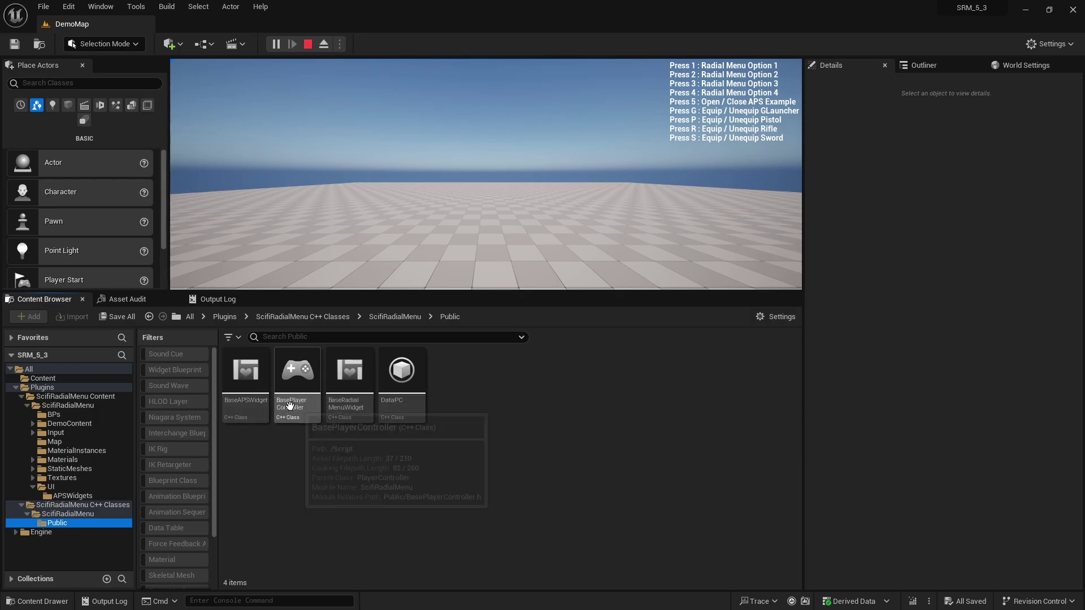
{"action": "mouse_move", "coordinate": [350, 376]}
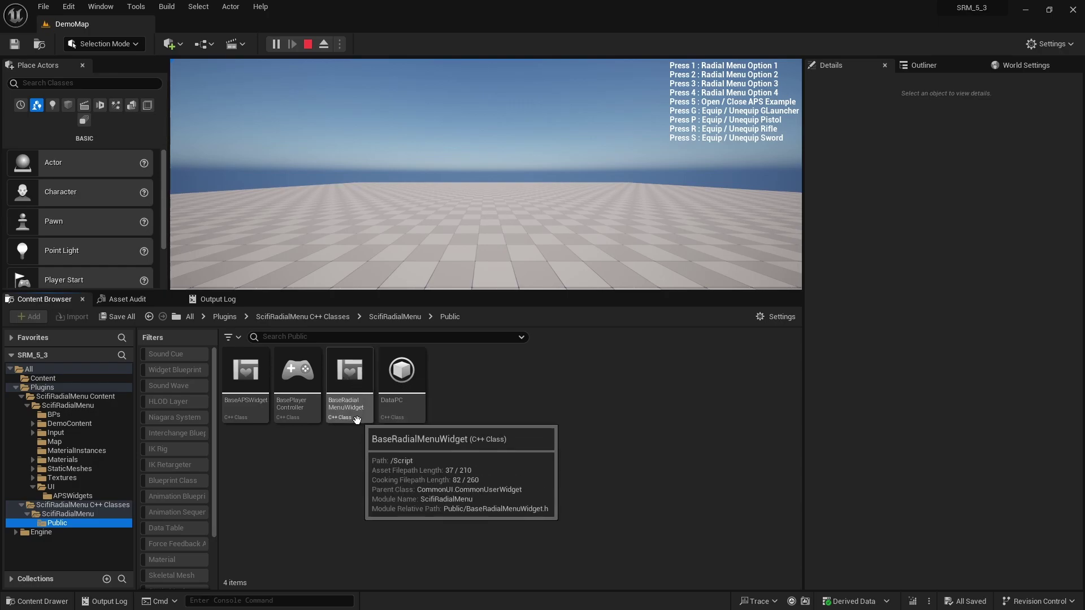
Show the plugin's BPs folder and select the BP_BasePlayerController blueprint to examine its details
{"action": "left_click", "coordinate": [53, 415]}
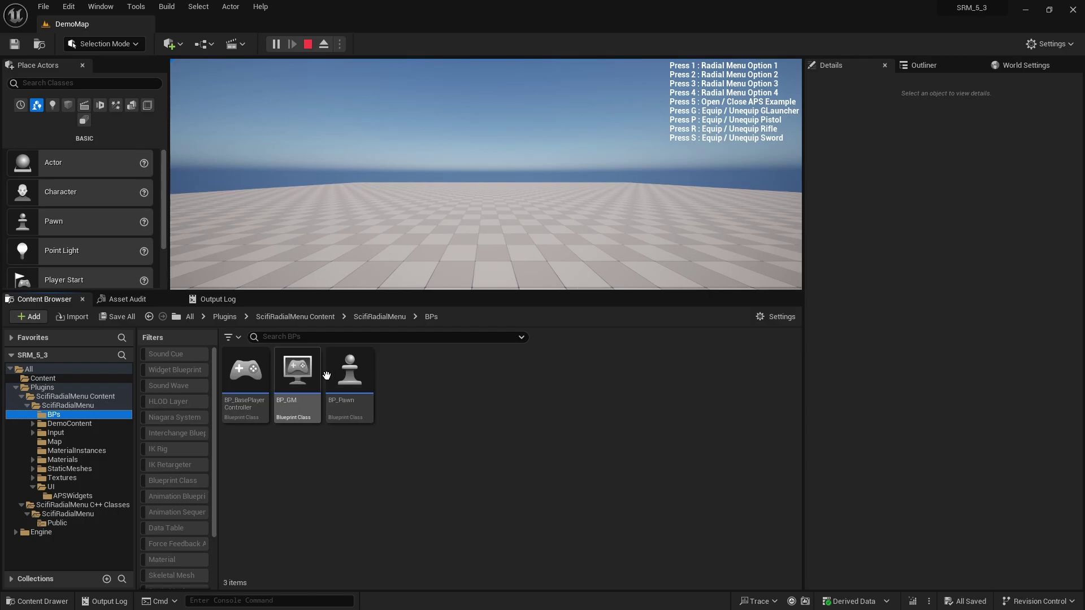
{"action": "left_click", "coordinate": [249, 373]}
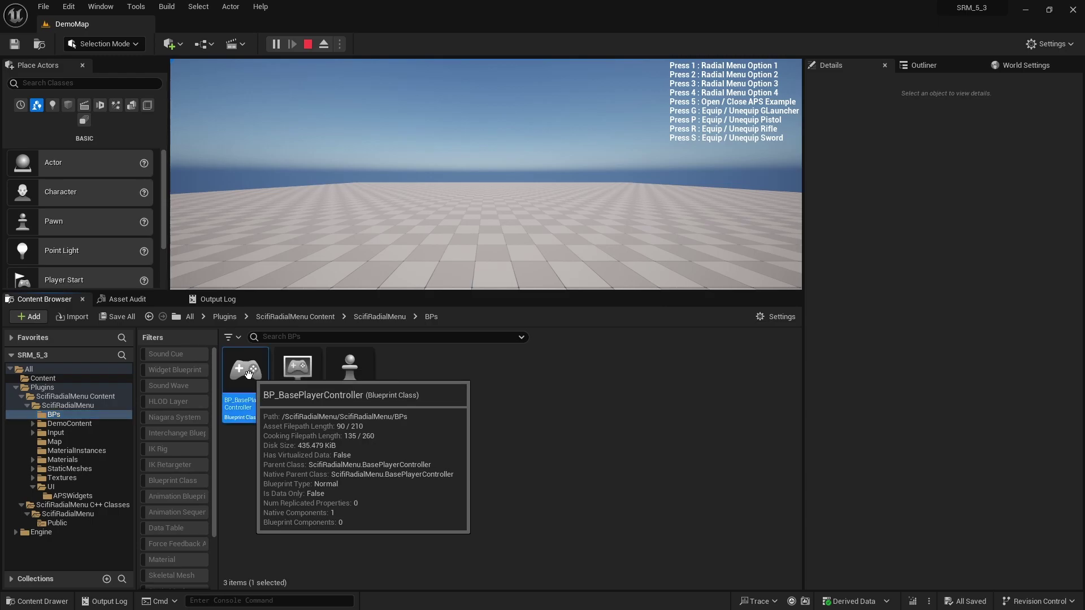
Open the BP_BasePlayerController blueprint, end the running play session and search its class default details for "sett"
{"action": "double_click", "coordinate": [248, 373]}
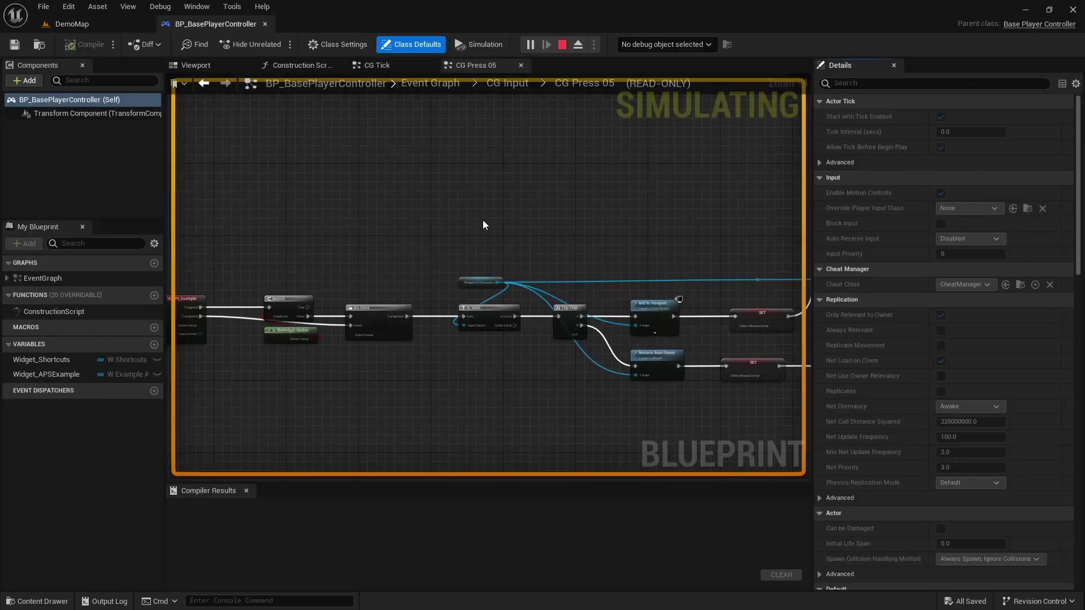
{"action": "left_click", "coordinate": [469, 191]}
{"action": "key", "text": "Escape"}
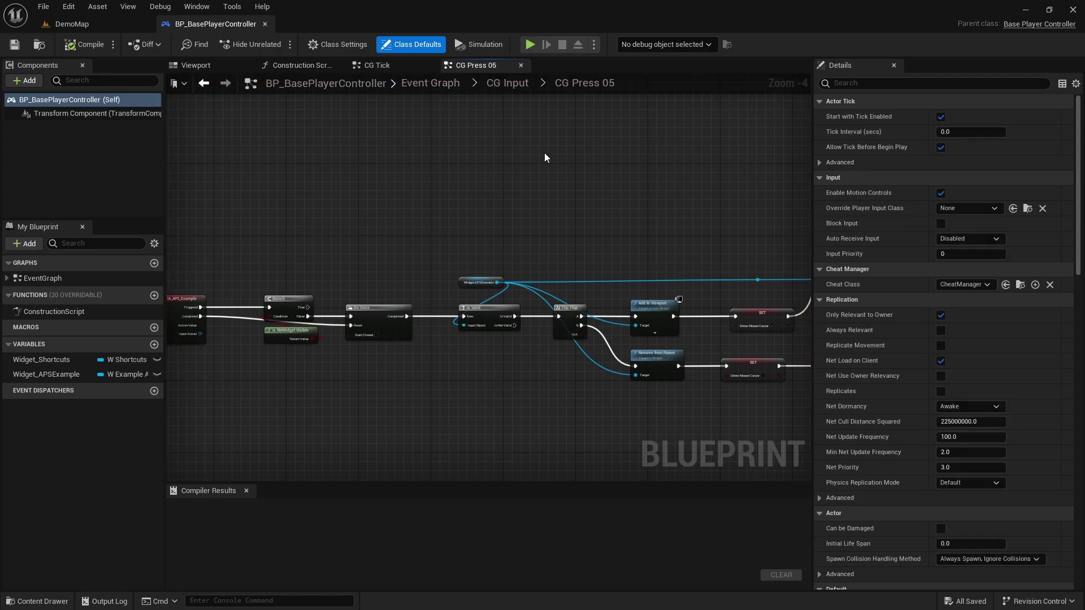
{"action": "left_click", "coordinate": [848, 84]}
{"action": "type", "text": "sett"}
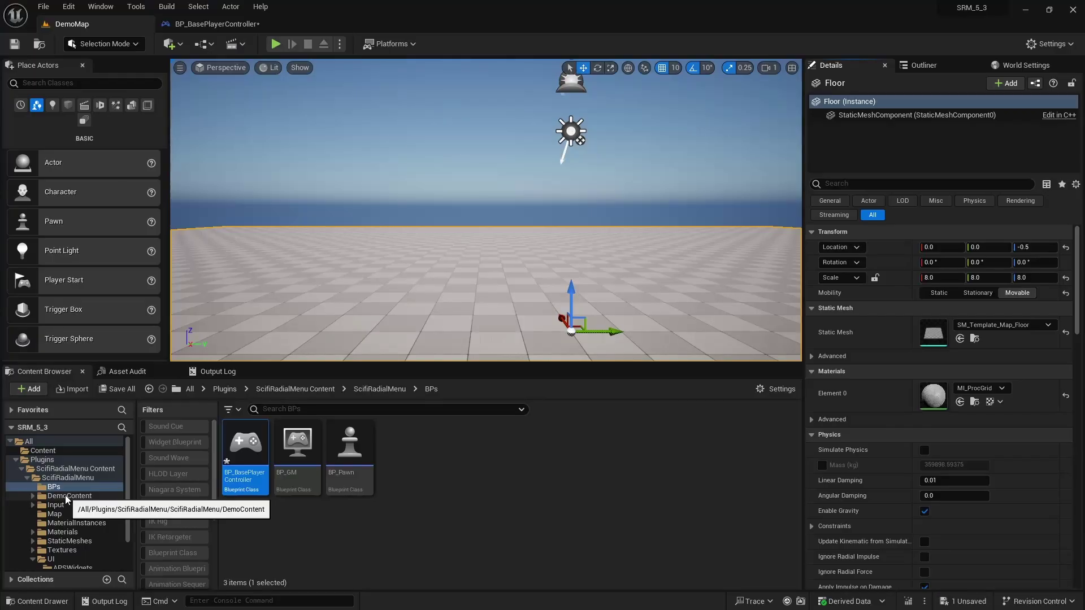
Examine the contents of the plugin's DemoContent, Input, Map, MaterialInstances and Materials folders one after another
{"action": "left_click", "coordinate": [68, 496]}
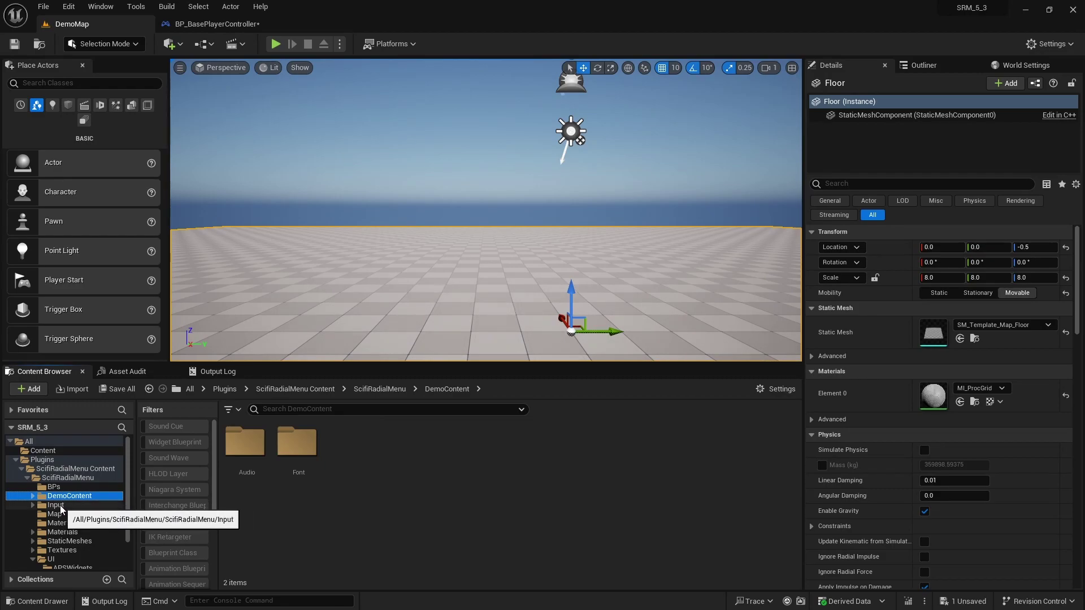
{"action": "left_click", "coordinate": [56, 505]}
{"action": "left_click", "coordinate": [55, 514]}
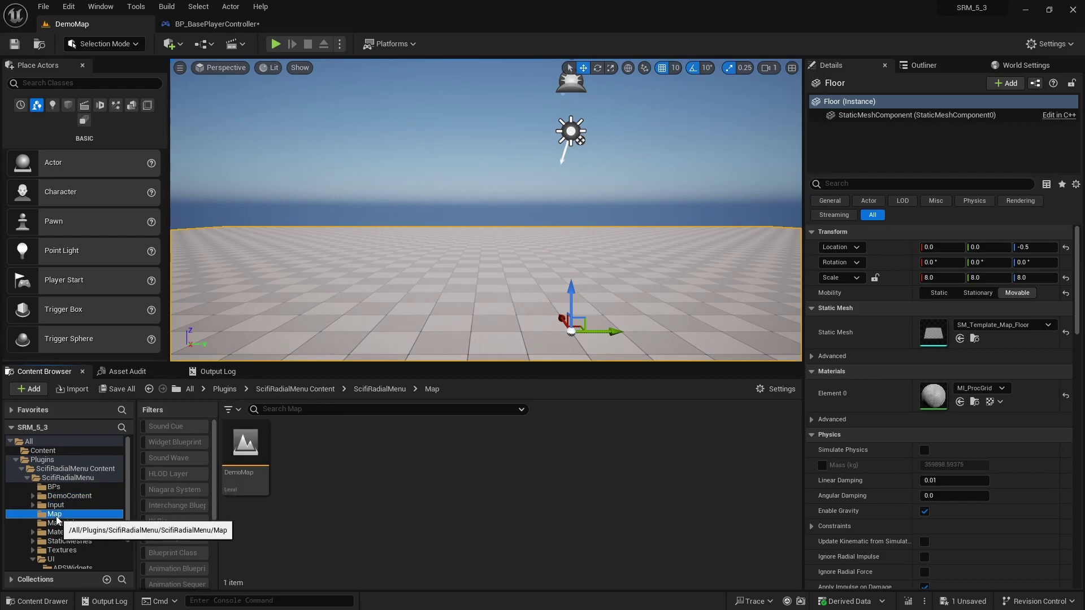
{"action": "left_click", "coordinate": [59, 526]}
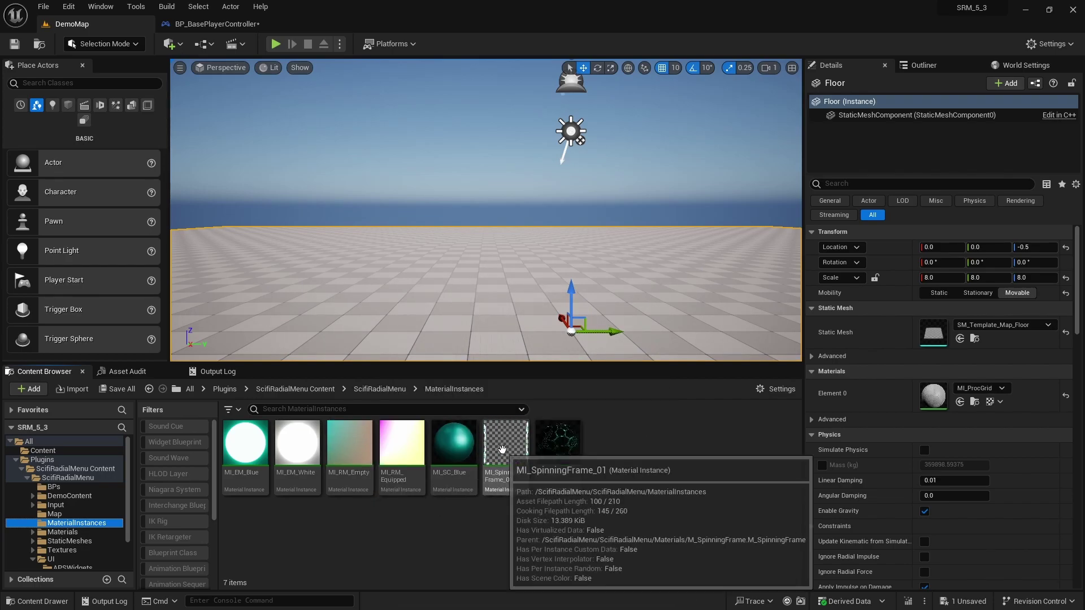
{"action": "left_click", "coordinate": [67, 532]}
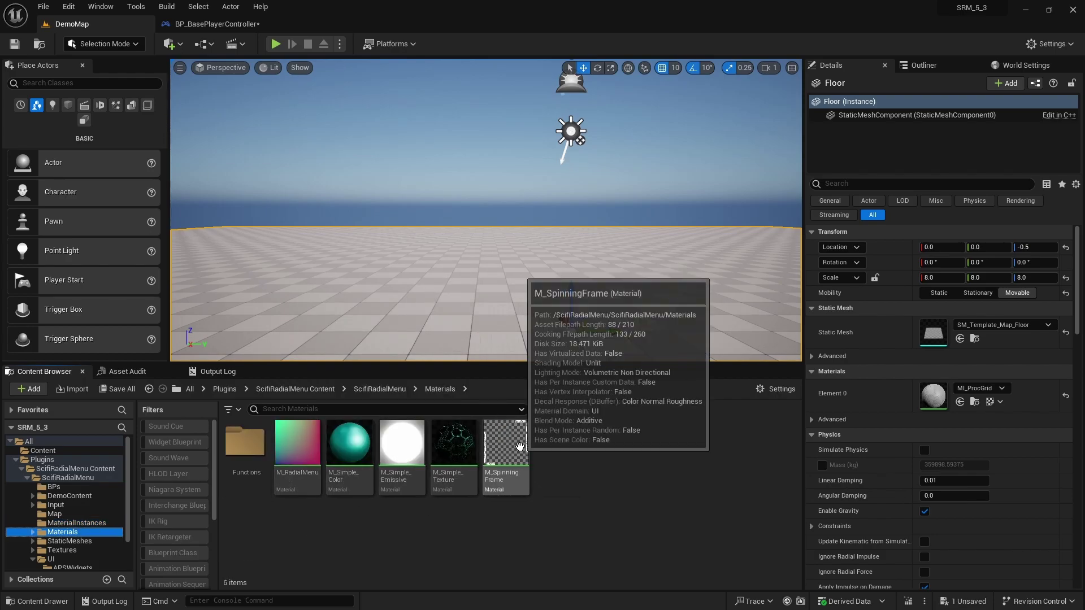
Open the MI_EM_Blue material instance from MaterialInstances to examine its parameters, and return to the DemoMap level
{"action": "left_click", "coordinate": [79, 523]}
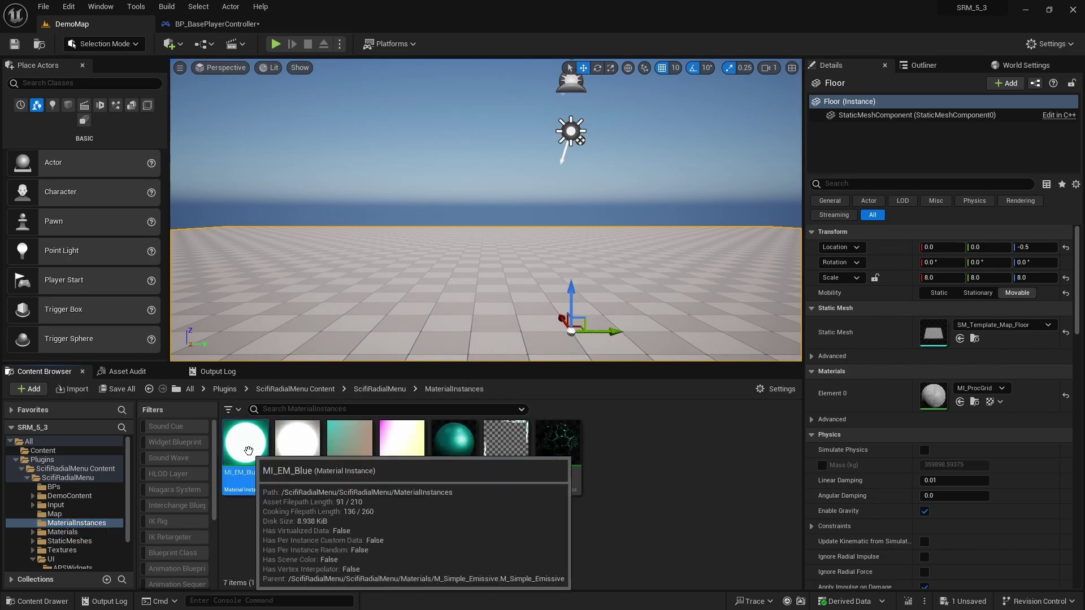
{"action": "double_click", "coordinate": [244, 447]}
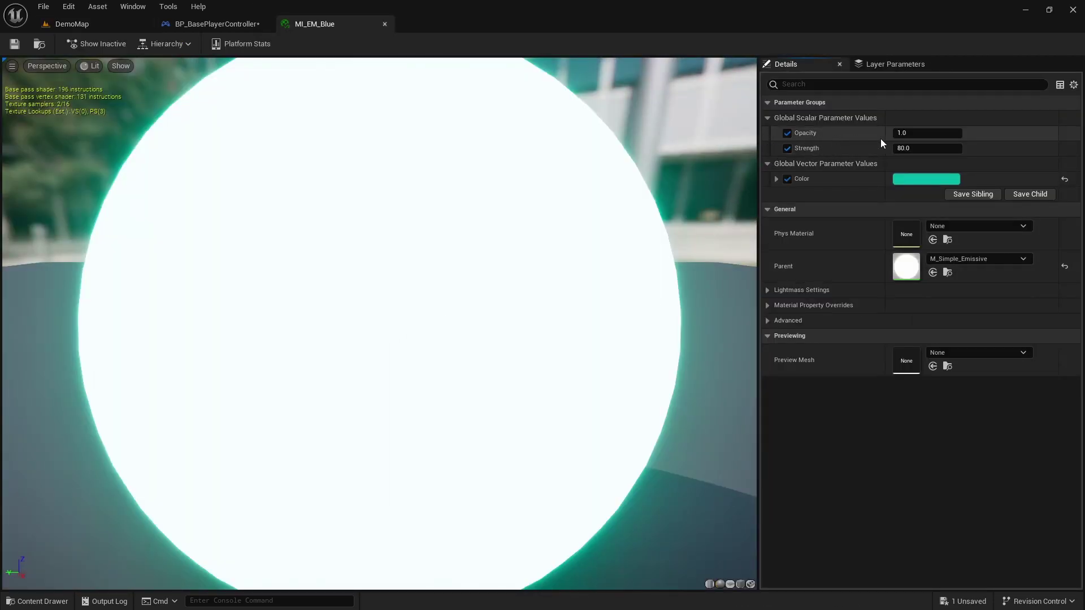
{"action": "left_click", "coordinate": [72, 23]}
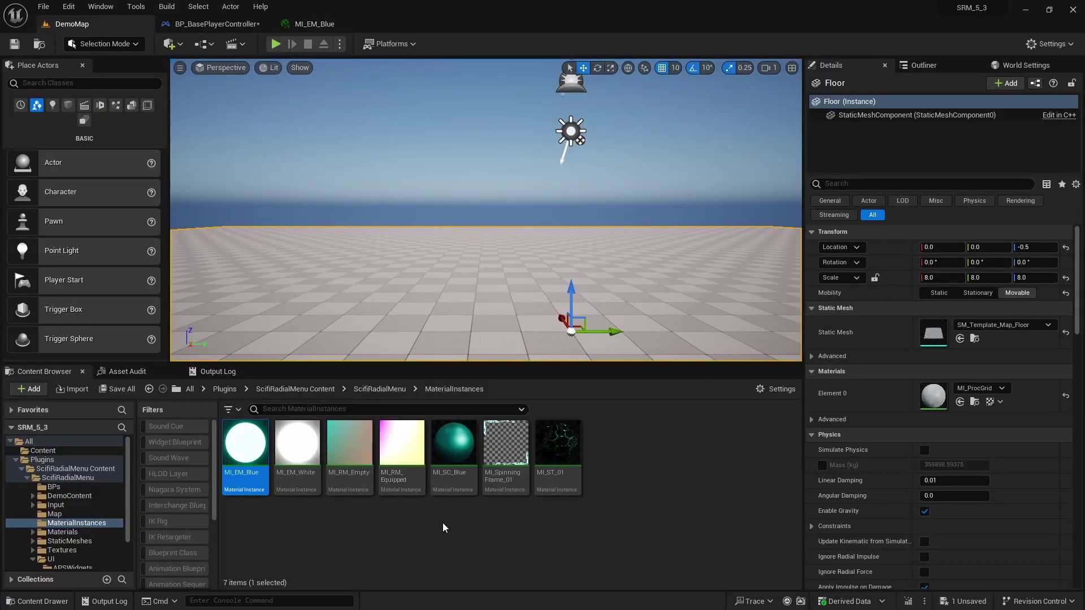
Filter the StaticMeshes folder to Static Mesh assets and look through the radial menu frame and mid-part meshes
{"action": "left_click", "coordinate": [34, 543]}
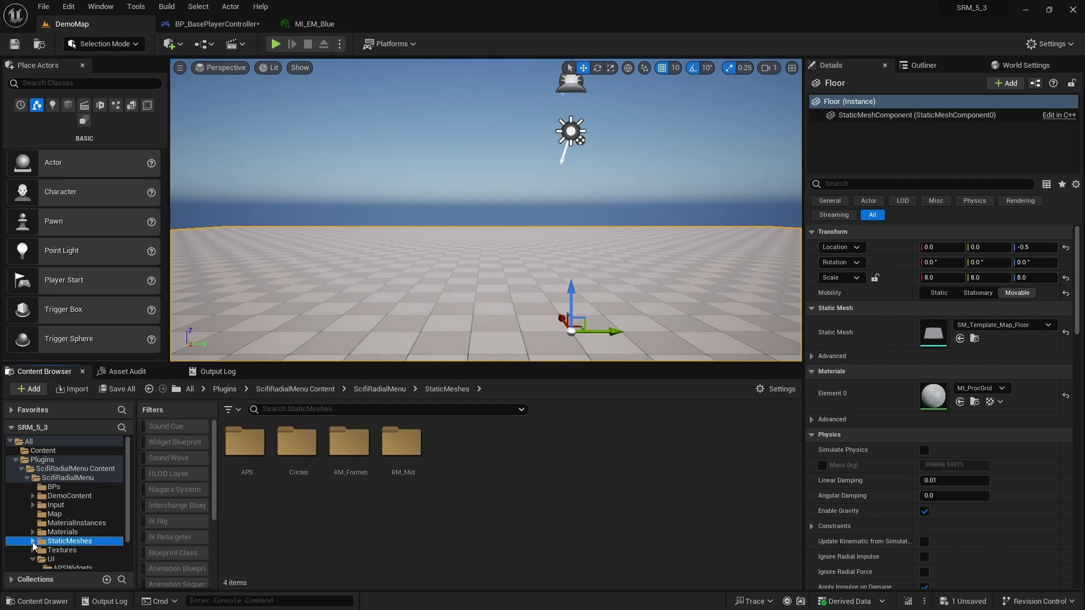
{"action": "scroll", "coordinate": [196, 567], "scroll_direction": "down", "scroll_amount": 1}
{"action": "scroll", "coordinate": [196, 567], "scroll_direction": "down", "scroll_amount": 4}
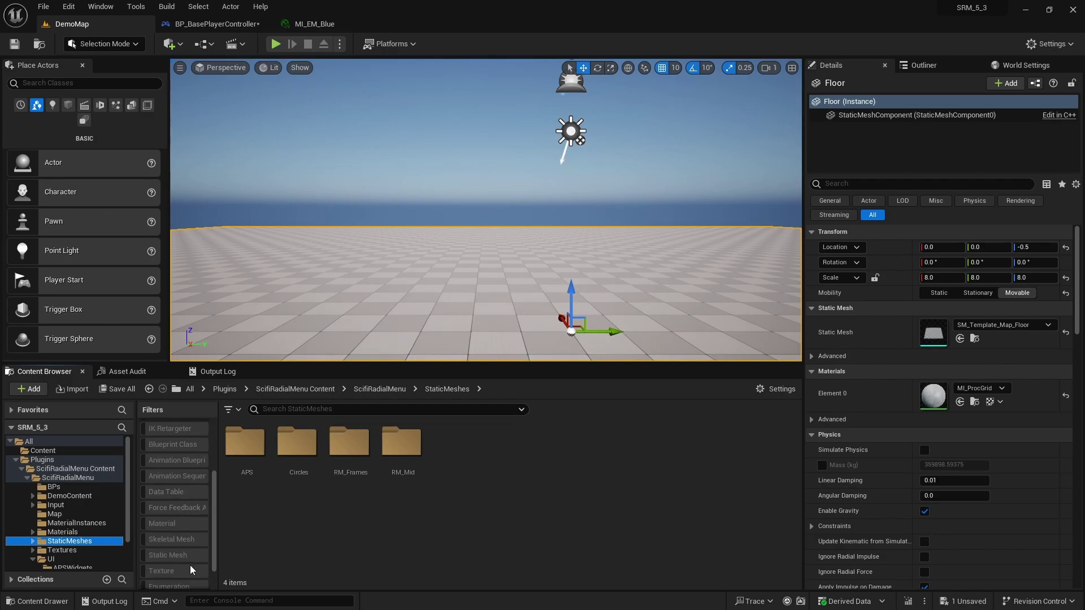
{"action": "left_click", "coordinate": [182, 562]}
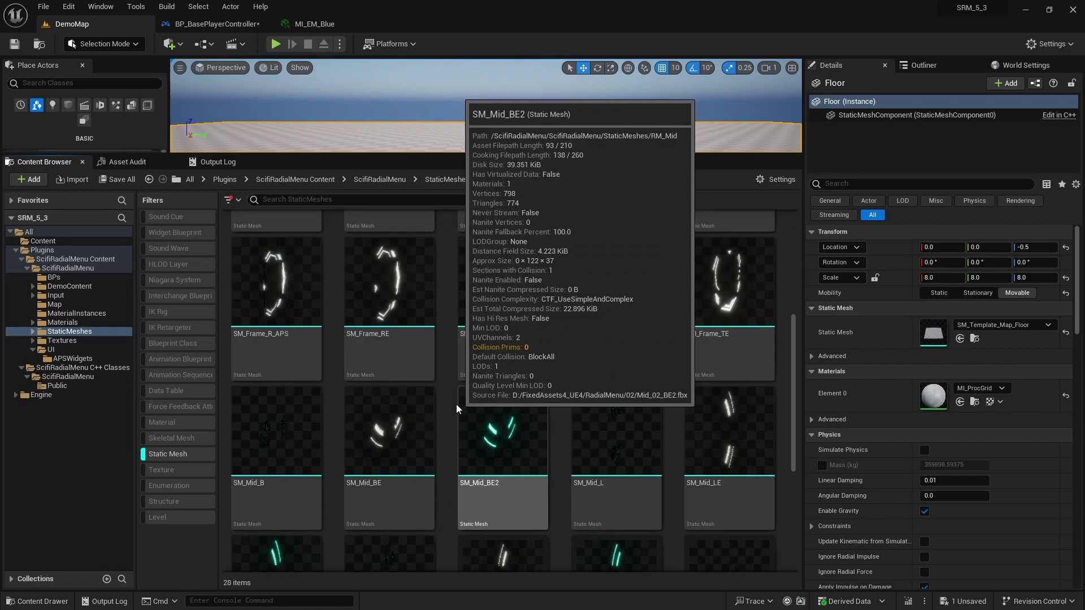
{"action": "scroll", "coordinate": [456, 405], "scroll_direction": "down", "scroll_amount": 2}
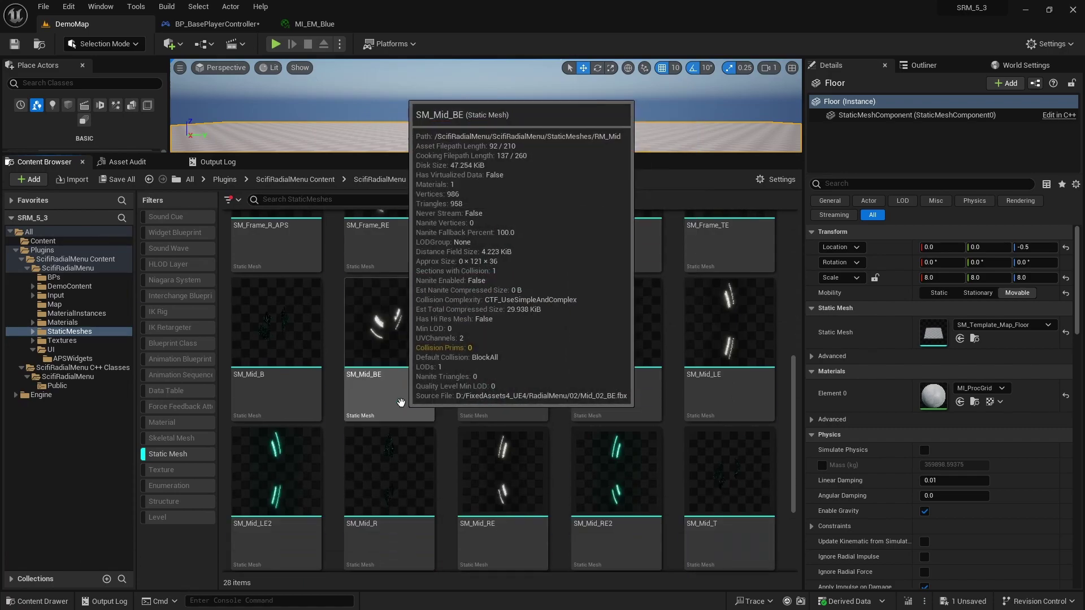
{"action": "scroll", "coordinate": [411, 398], "scroll_direction": "down", "scroll_amount": 2}
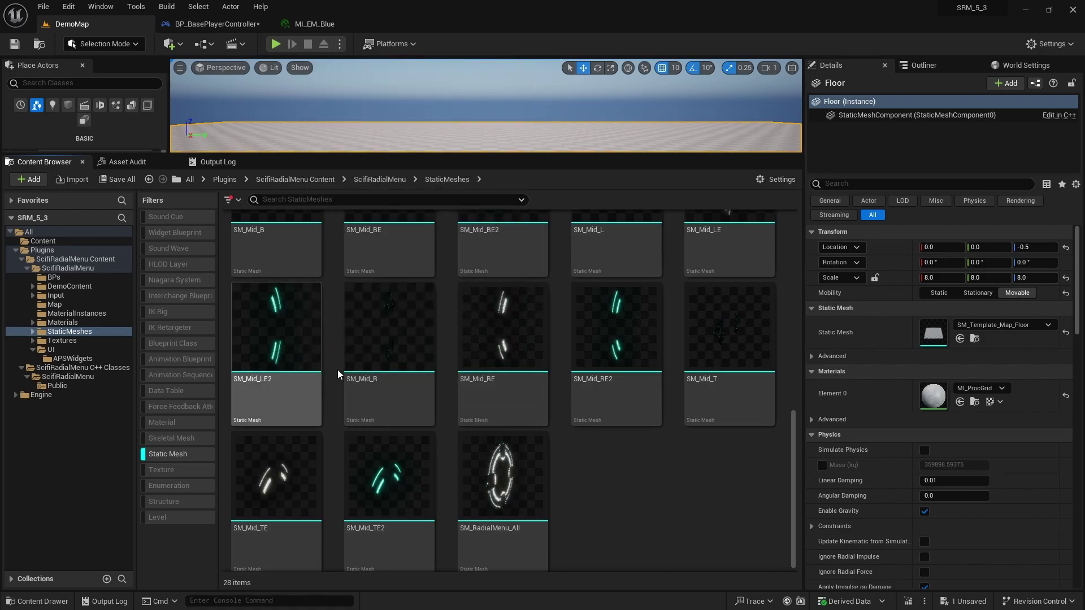
{"action": "mouse_move", "coordinate": [390, 487]}
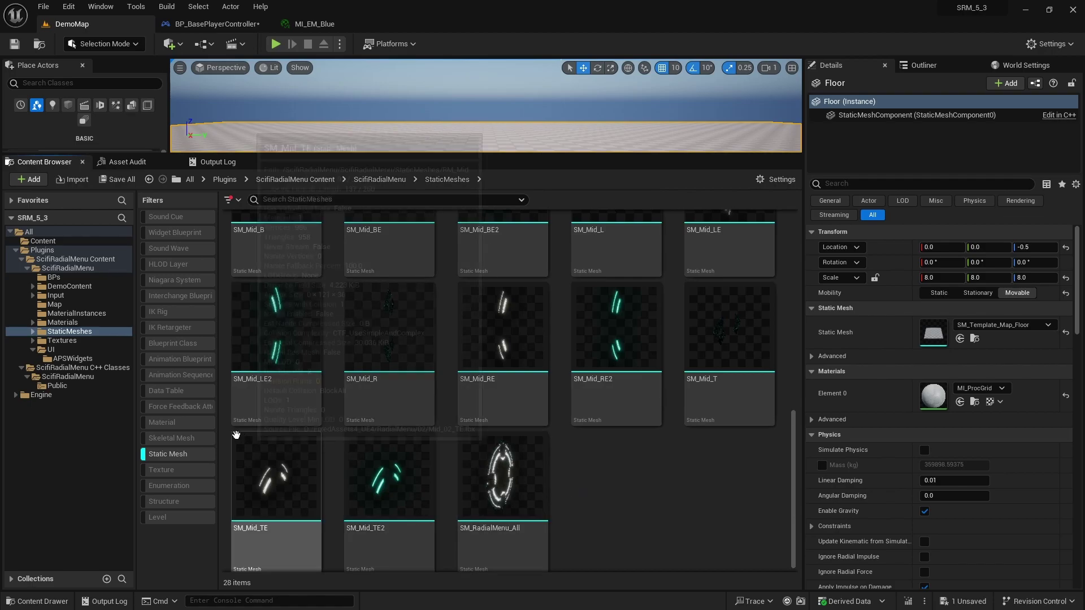
Show the Textures folder filtered to Texture assets, and clear that filter to list the widget blueprints in the UI folder
{"action": "left_click", "coordinate": [54, 342]}
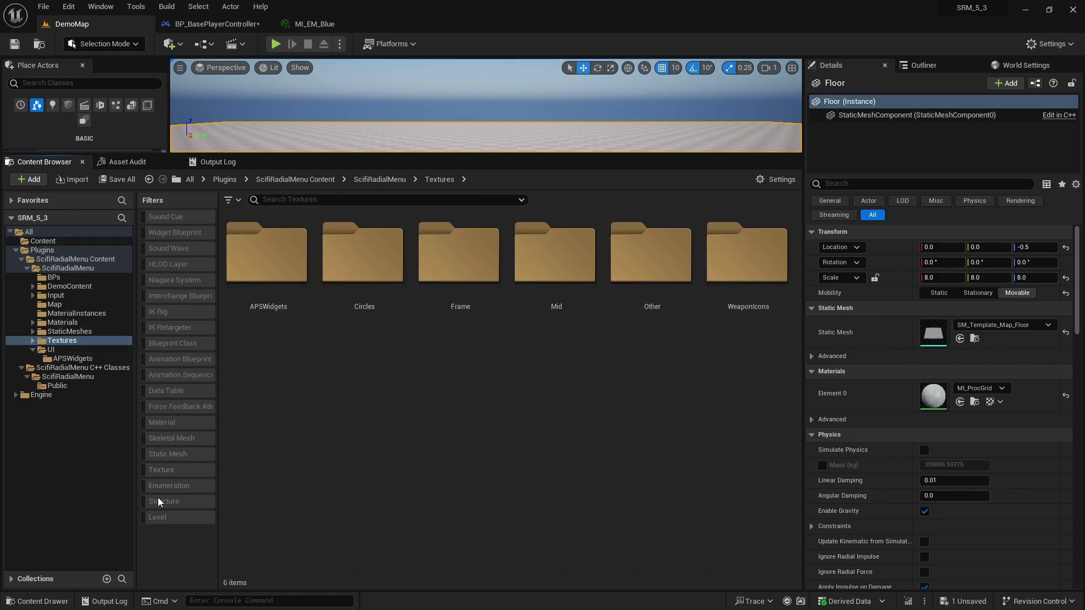
{"action": "left_click", "coordinate": [170, 469]}
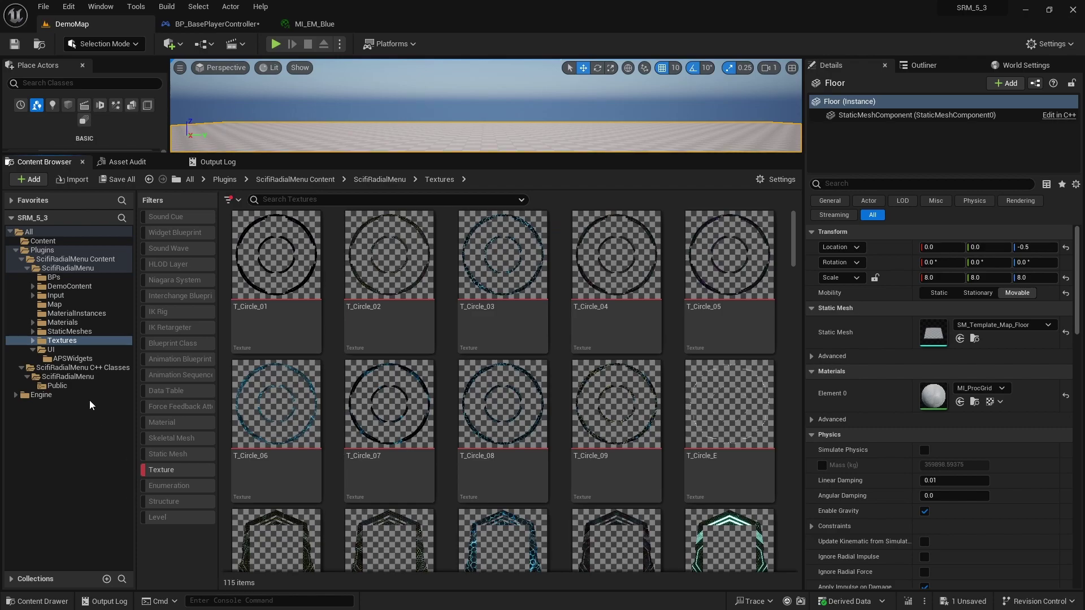
{"action": "left_click", "coordinate": [50, 350]}
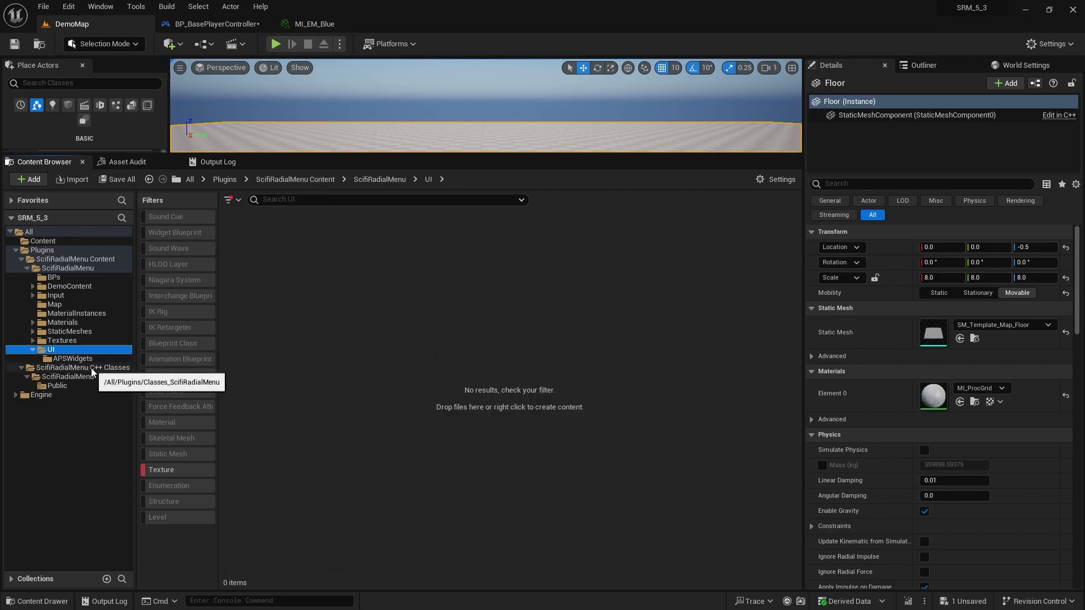
{"action": "left_click", "coordinate": [172, 467]}
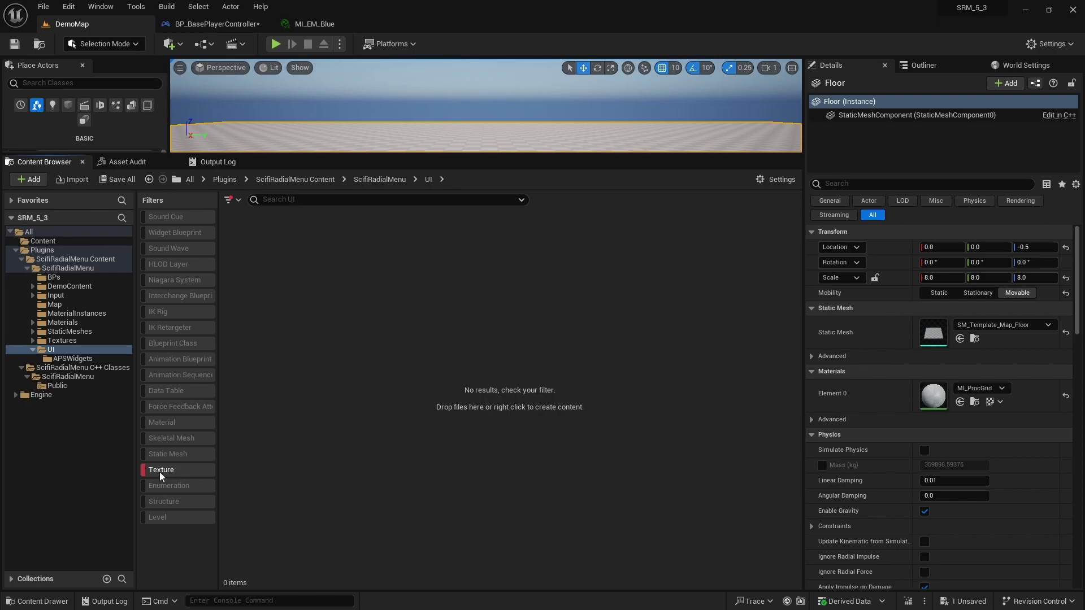
{"action": "left_click", "coordinate": [158, 471]}
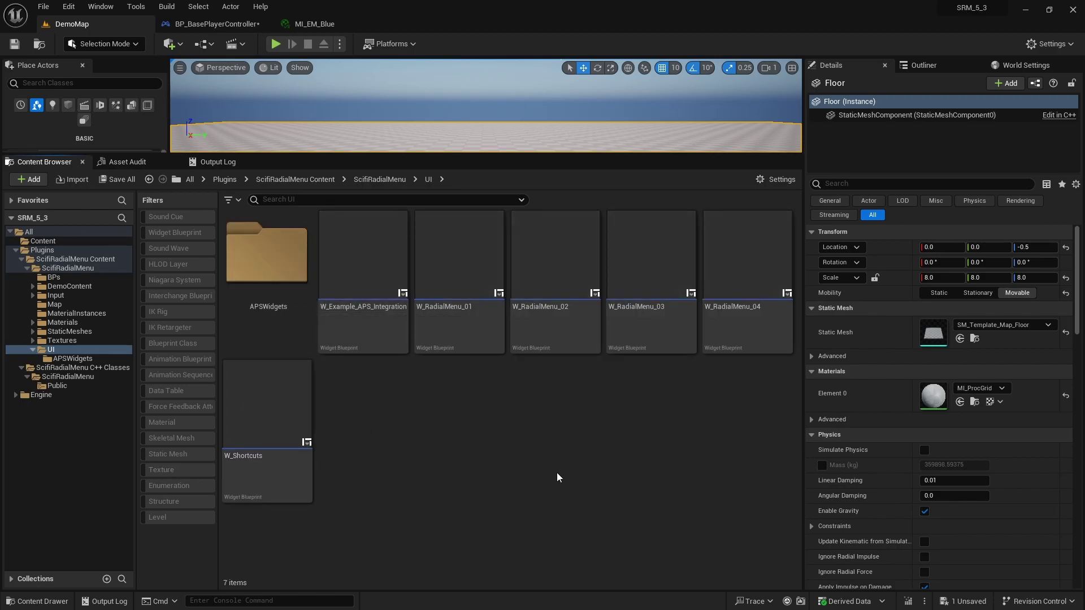